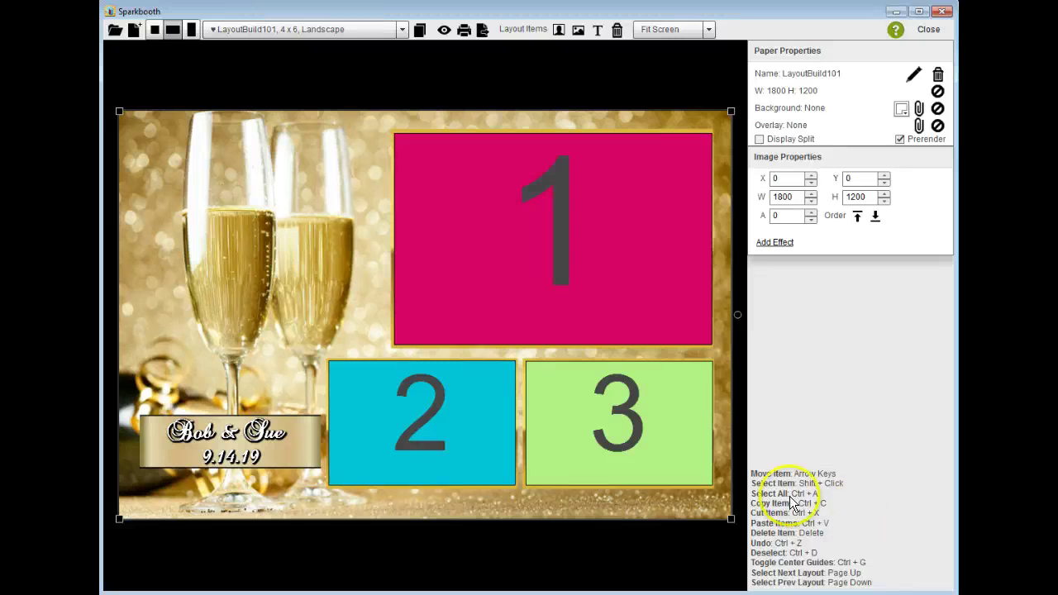
Set 1x2_CELEBRATION.png from the Backgrounds folder as the paper background of the LayoutBuild101 layout
left_click(551, 506)
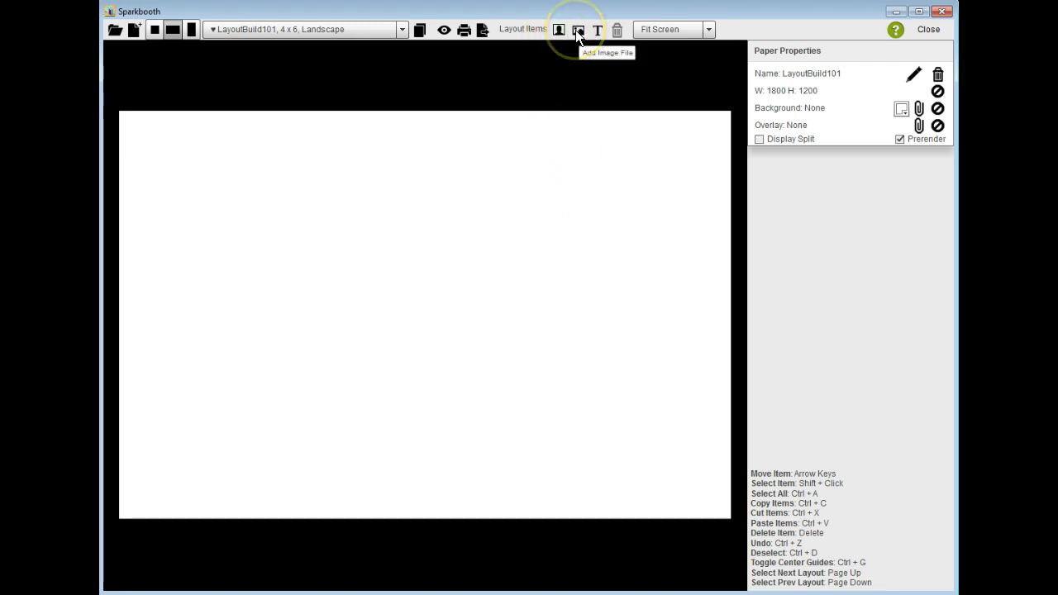
left_click(916, 107)
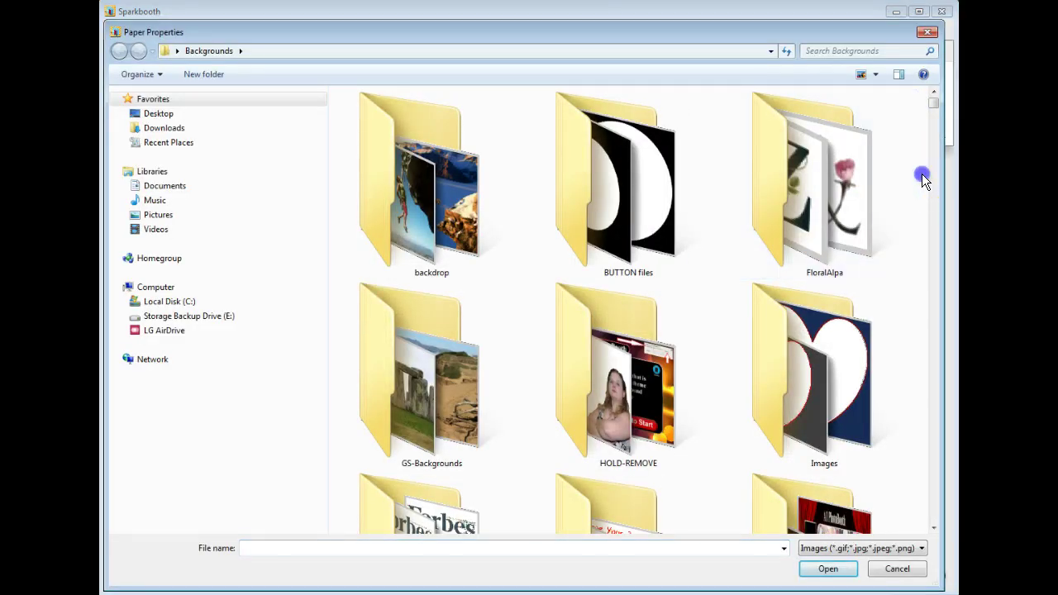
scroll(921, 175, "down", 6)
scroll(922, 174, "down", 10)
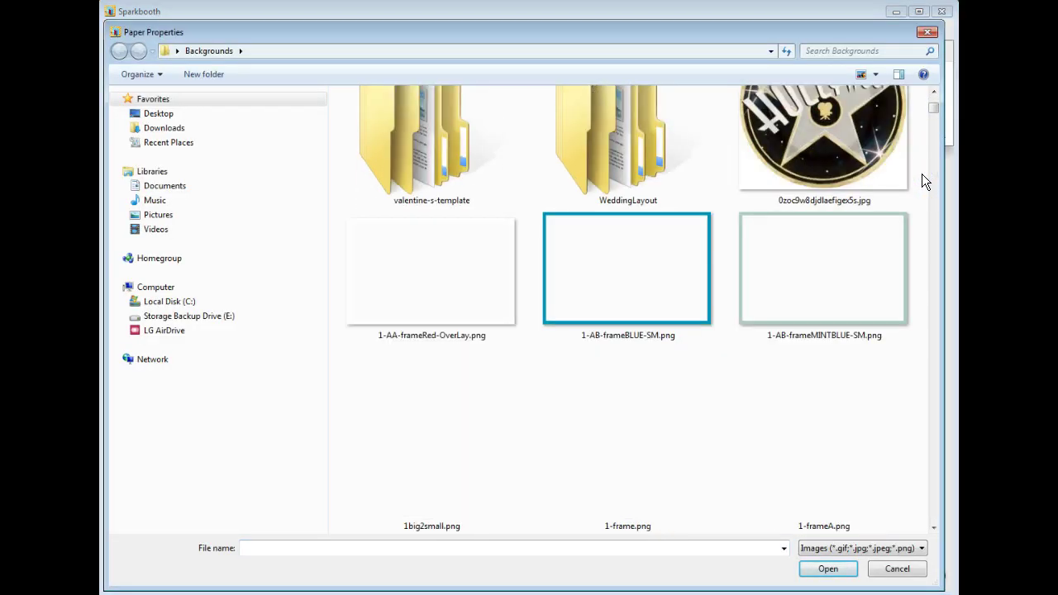
scroll(924, 182, "down", 8)
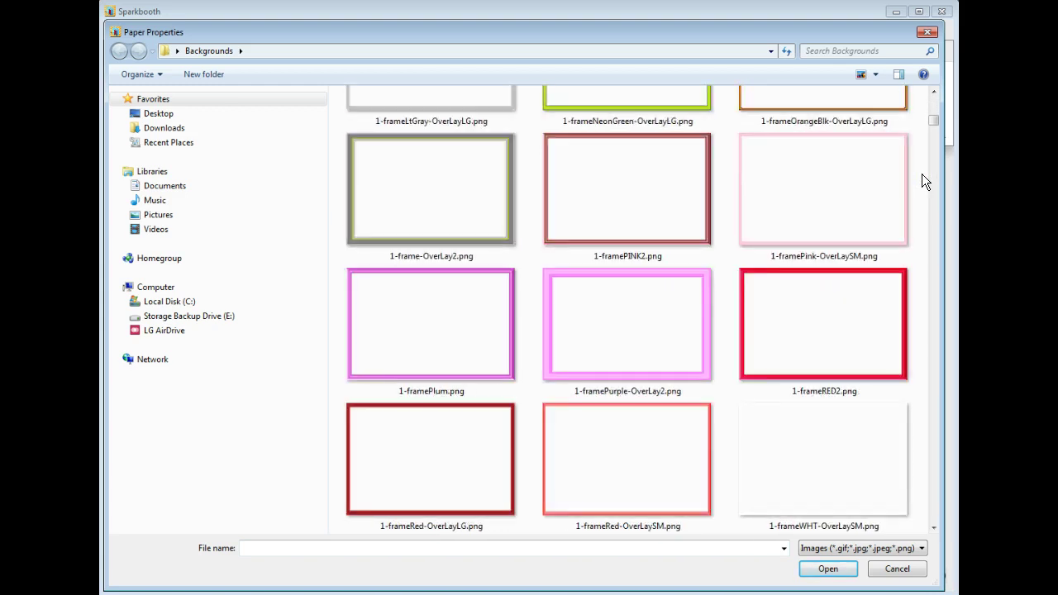
scroll(924, 182, "down", 5)
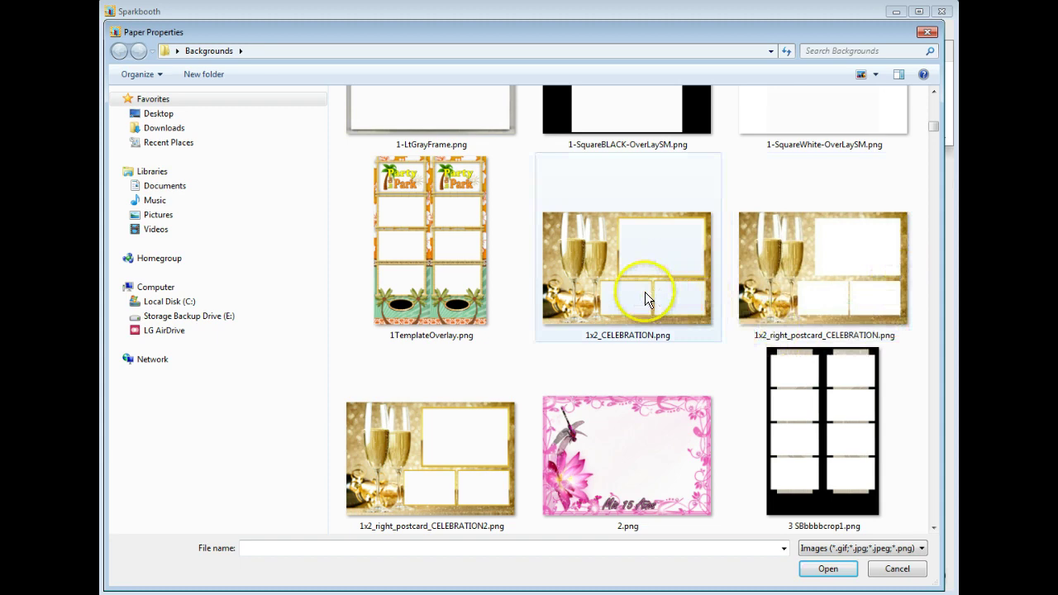
left_click(636, 300)
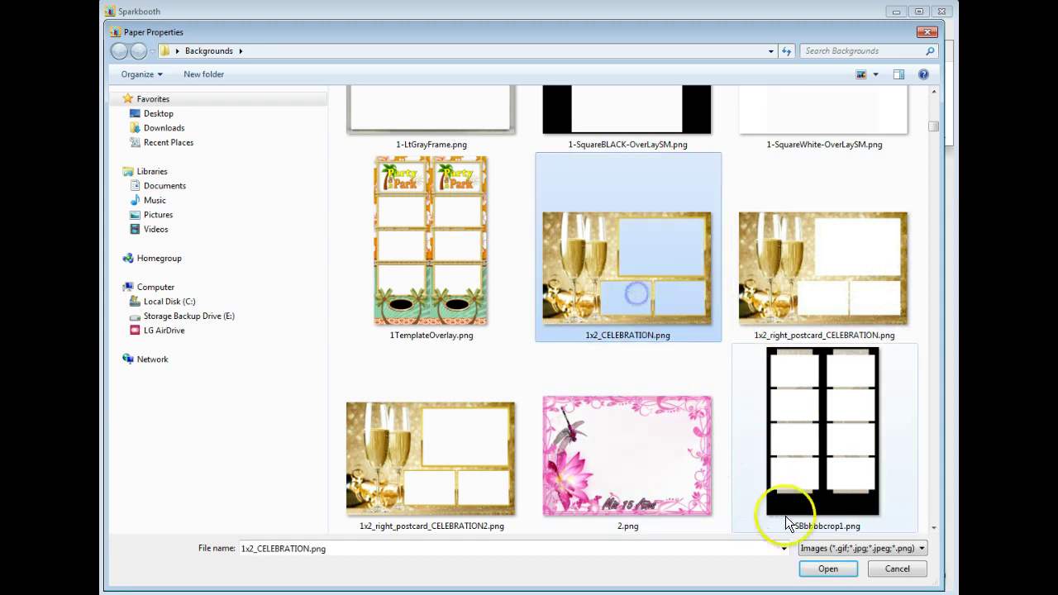
left_click(826, 569)
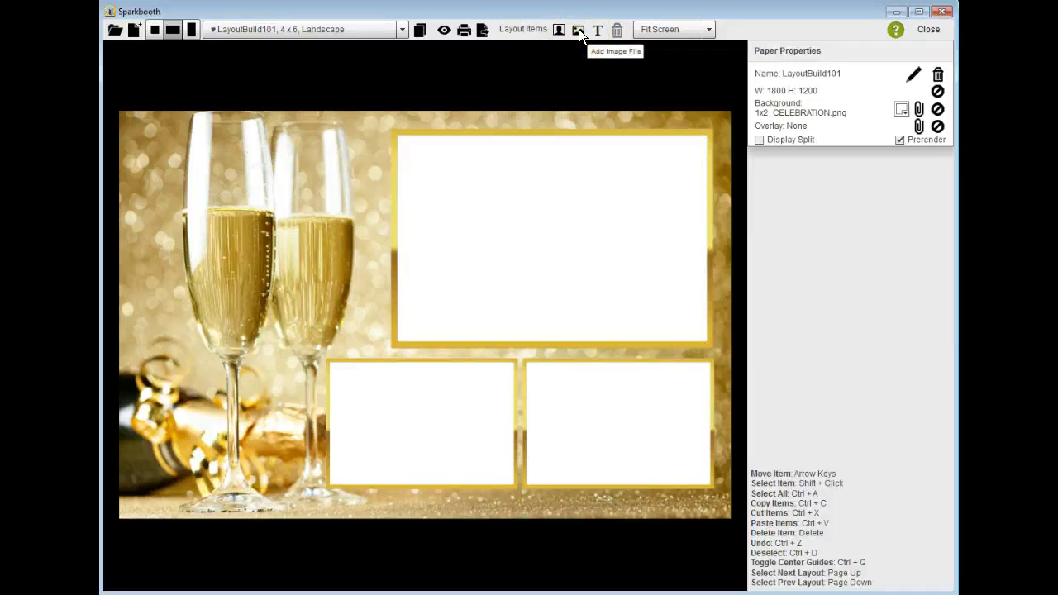
Add 1x2_CELEBRATION.png to the layout as a full-size image item and deselect it
left_click(578, 29)
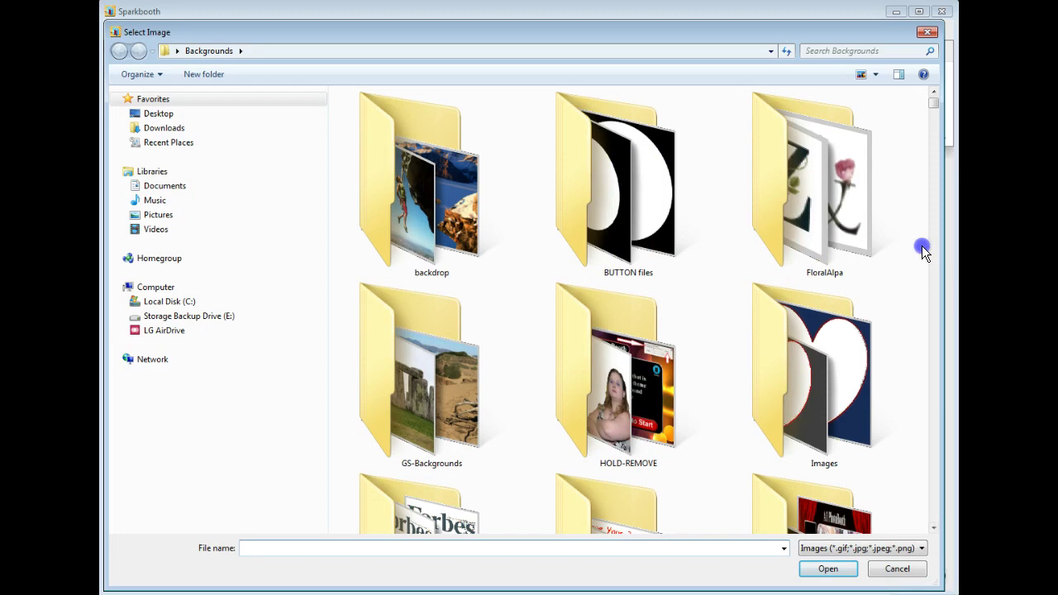
scroll(922, 248, "down", 10)
scroll(923, 247, "down", 8)
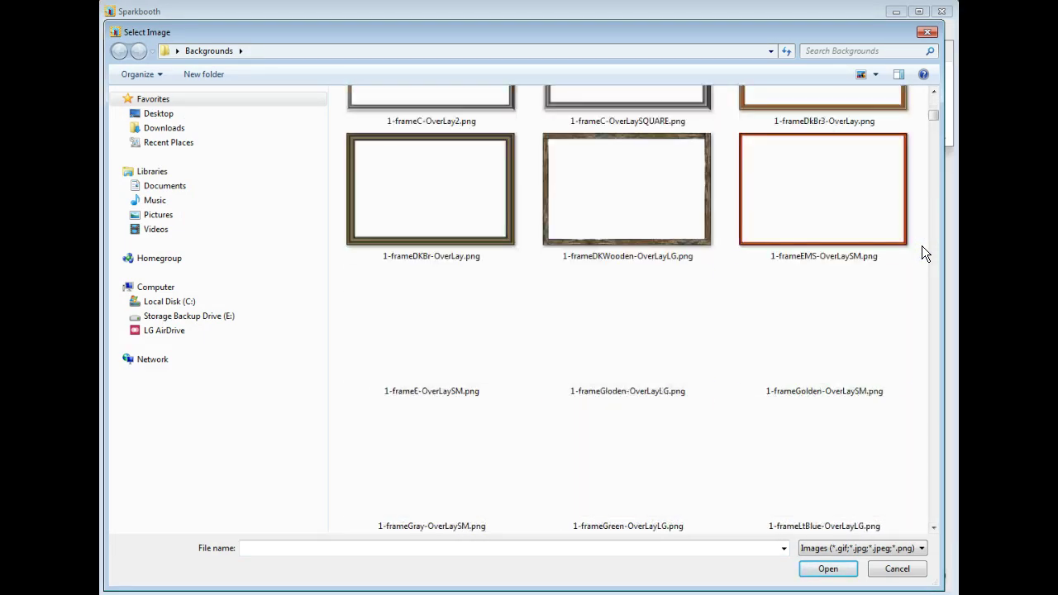
left_click(682, 405)
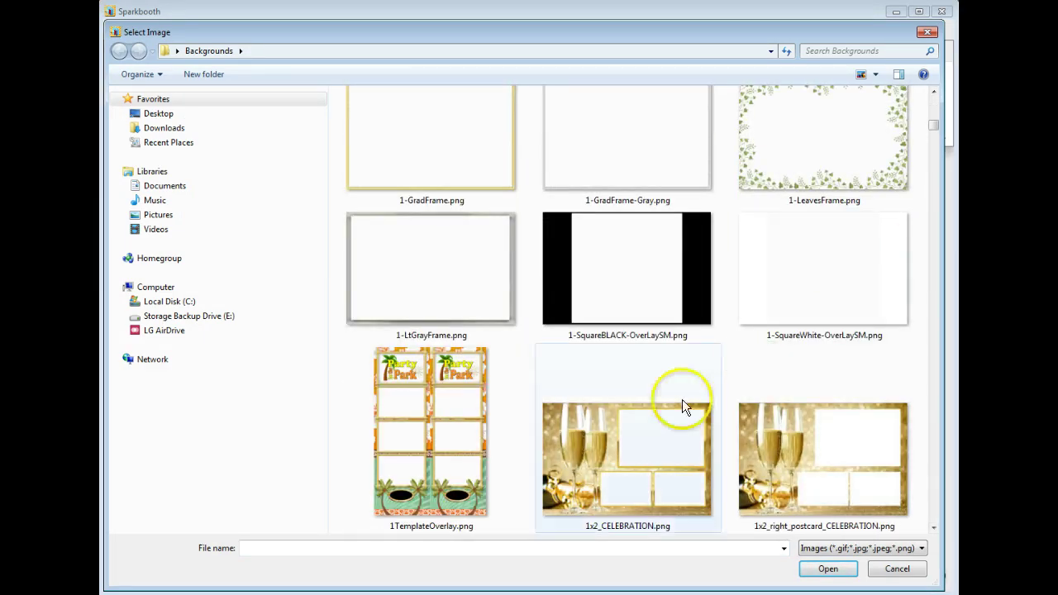
left_click(828, 568)
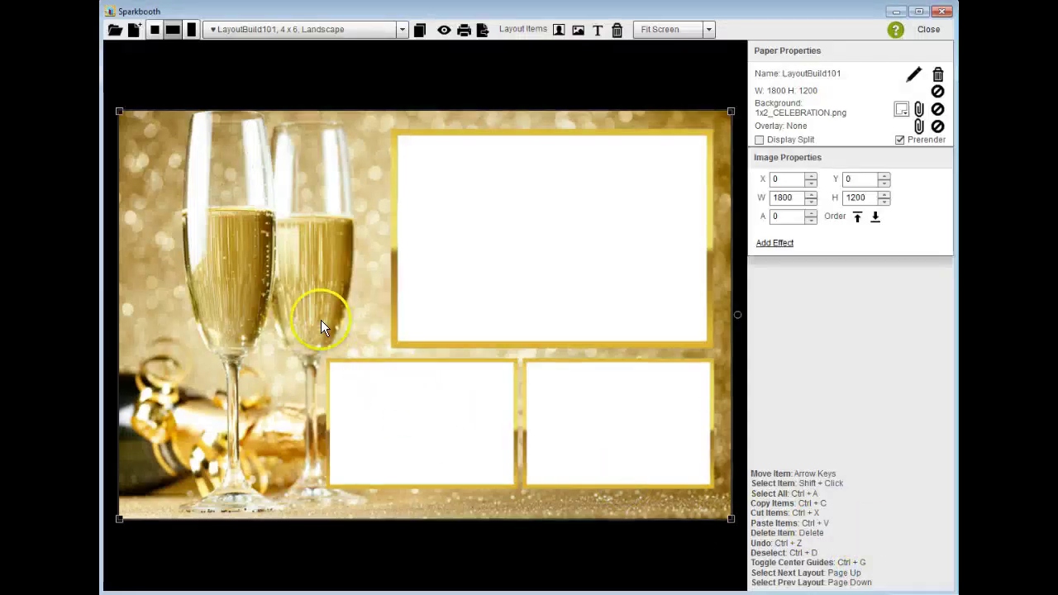
mouse_move(242, 261)
left_mouse_down()
mouse_move(307, 350)
mouse_move(339, 208)
mouse_move(189, 250)
mouse_move(278, 359)
mouse_move(251, 261)
left_mouse_up()
key("ctrl+d")
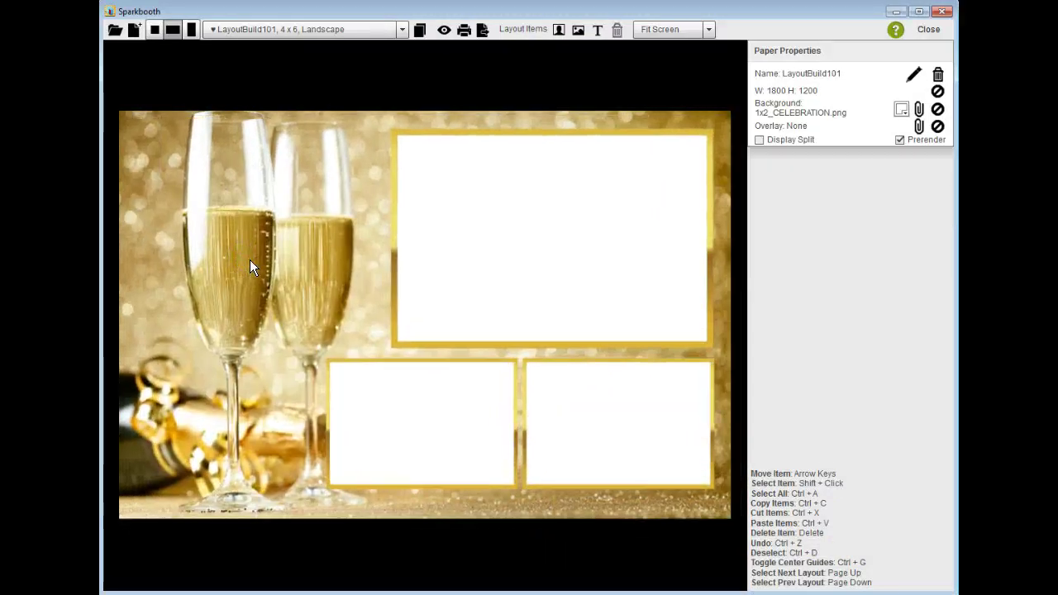
left_click(473, 151)
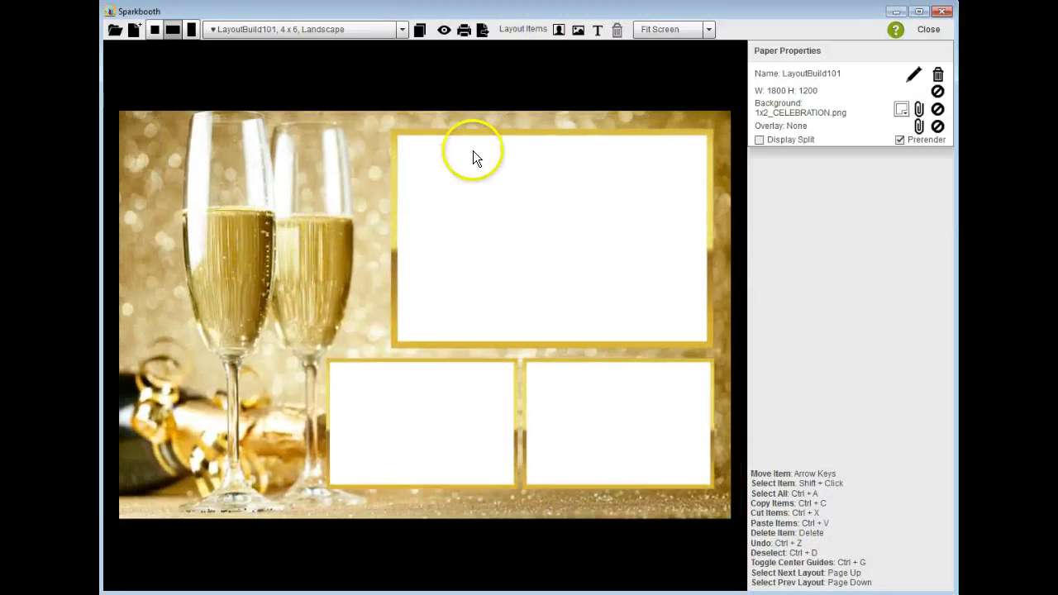
Add the first photo placeholder and fit it over the large gold frame, about 933 × 621 at X 810, Y 62
left_click(559, 31)
left_click_drag(404, 354, 467, 232)
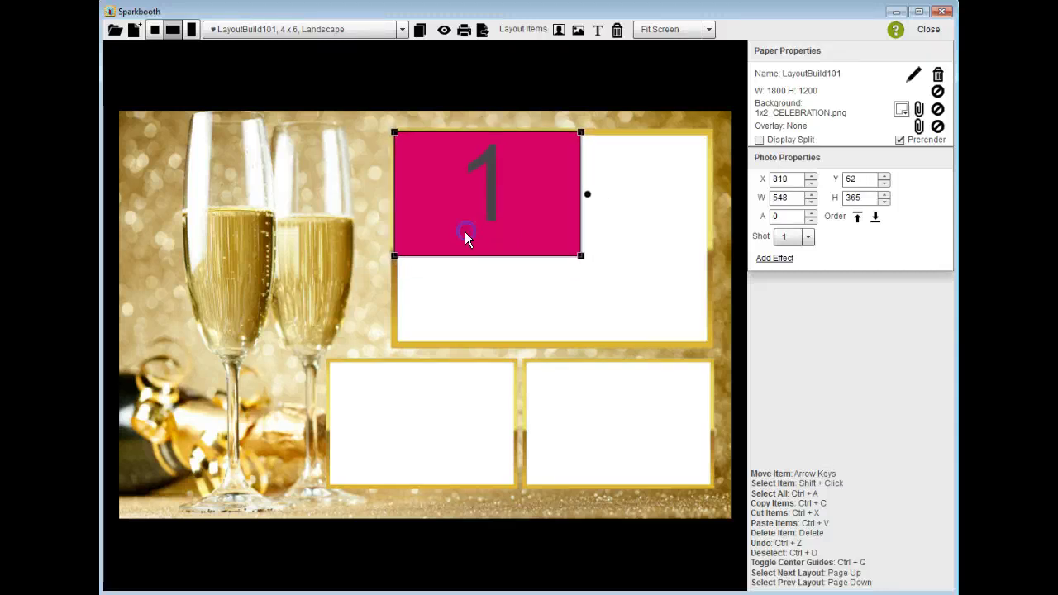
left_click_drag(577, 256, 713, 430)
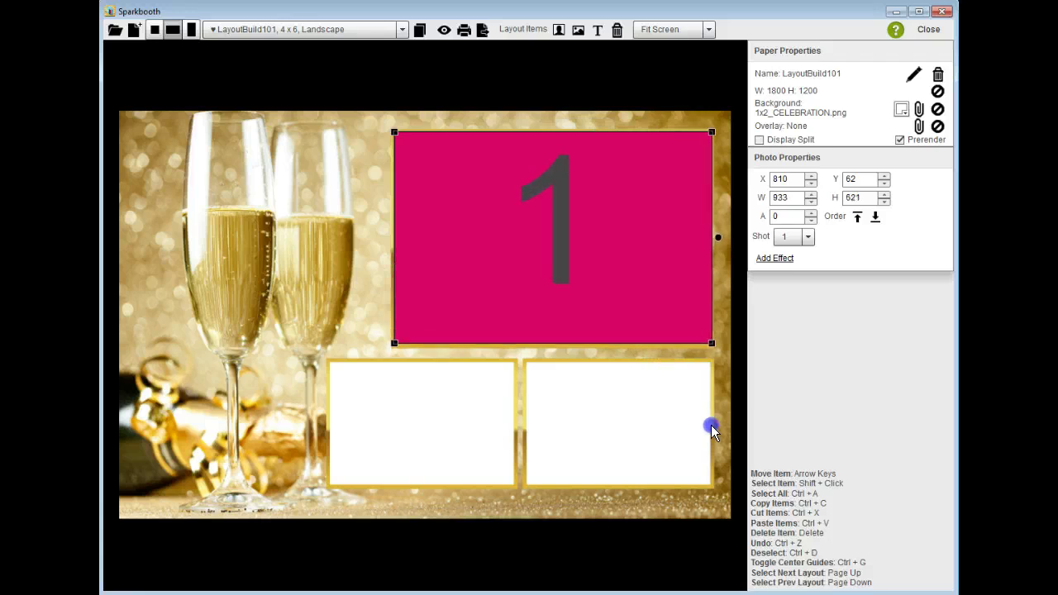
Add the second photo placeholder and fit it over the lower-left frame of the layout, about 552 × 368 at X 615, Y 735
left_click(558, 29)
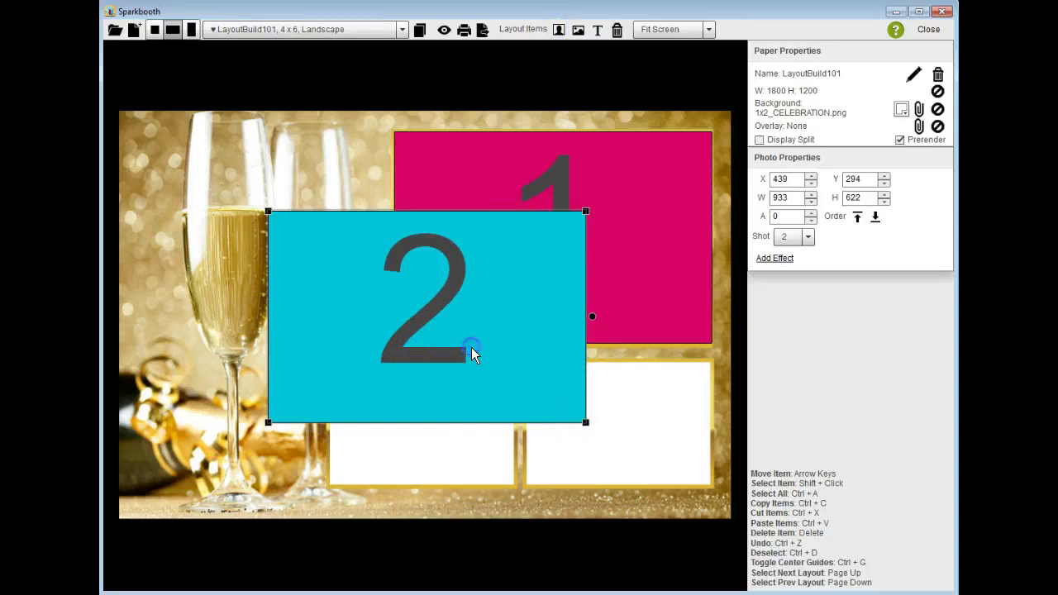
left_click(567, 413)
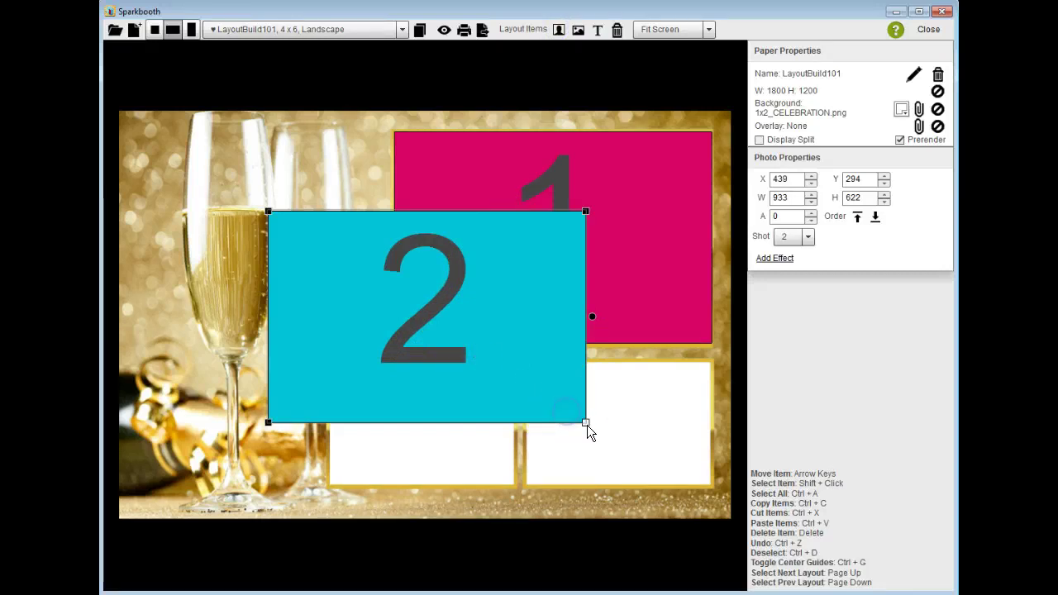
left_click_drag(586, 427, 413, 319)
left_click_drag(347, 275, 408, 423)
left_click(476, 452)
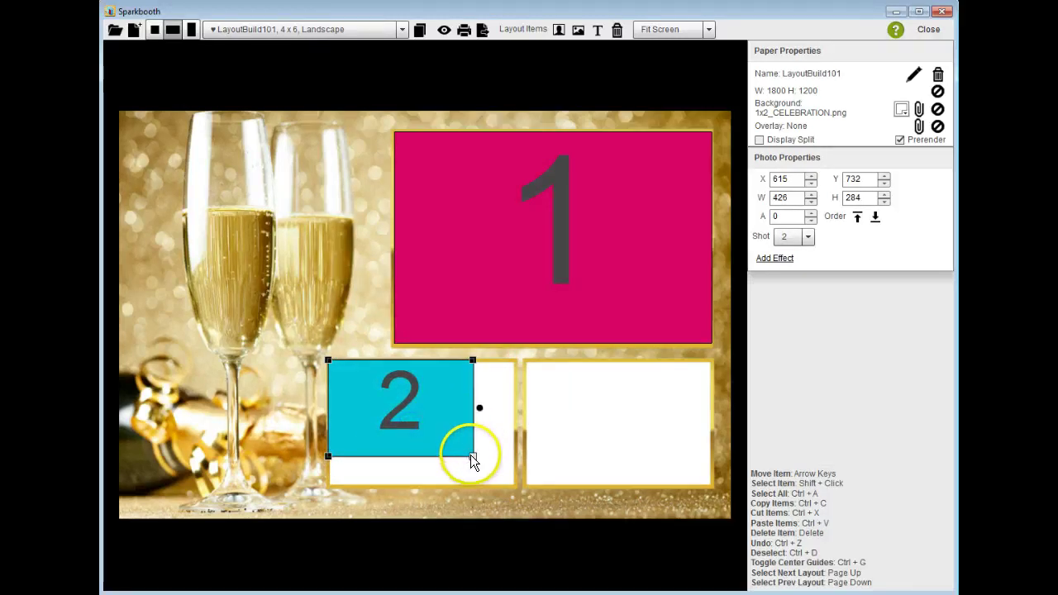
left_click_drag(471, 455, 513, 522)
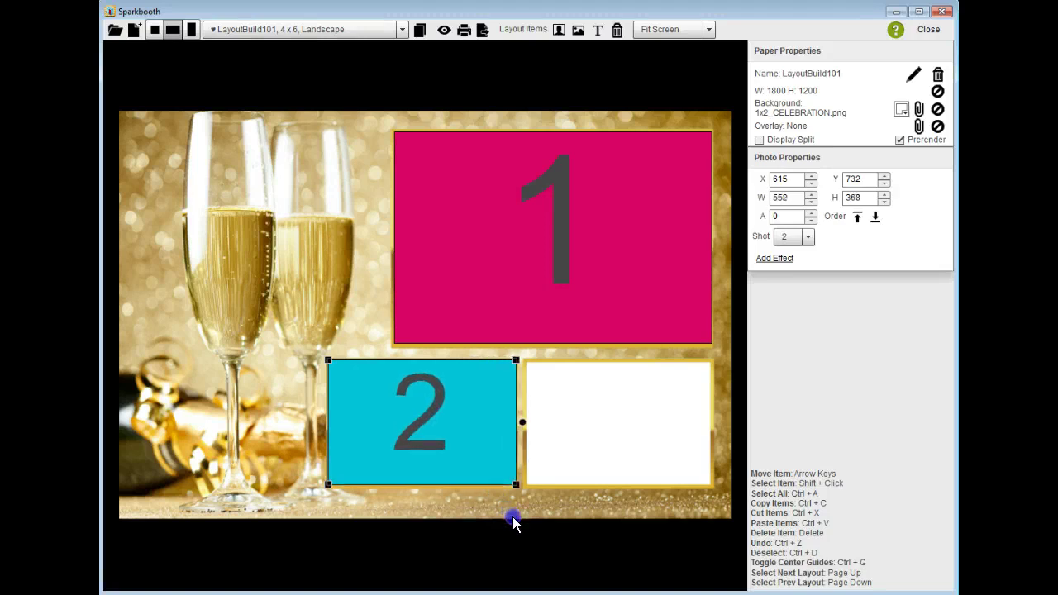
left_click(485, 465)
key("Down")
key("Down")
key("Down")
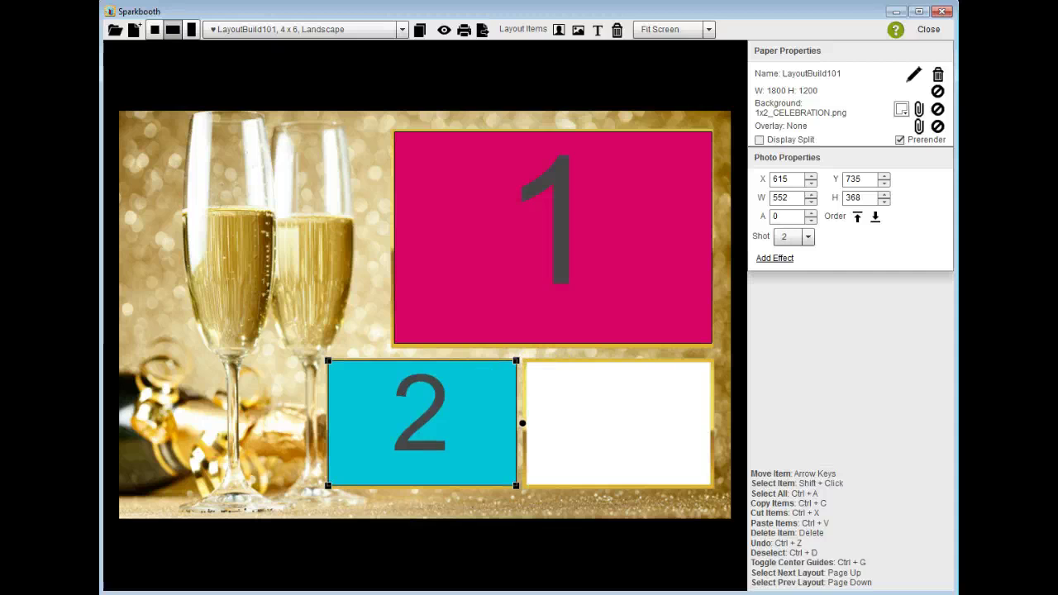
Add the third photo placeholder and place it over the lower-right frame of the layout, at about X 1190, Y 736
left_click(559, 29)
left_click(487, 250)
left_click_drag(438, 295, 630, 393)
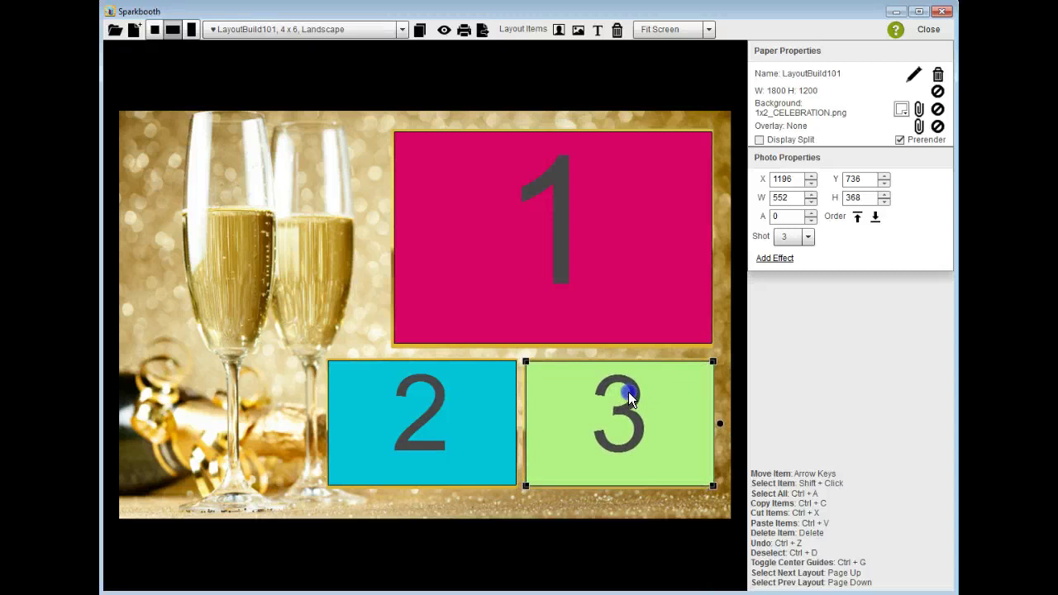
key("Left")
key("Left")
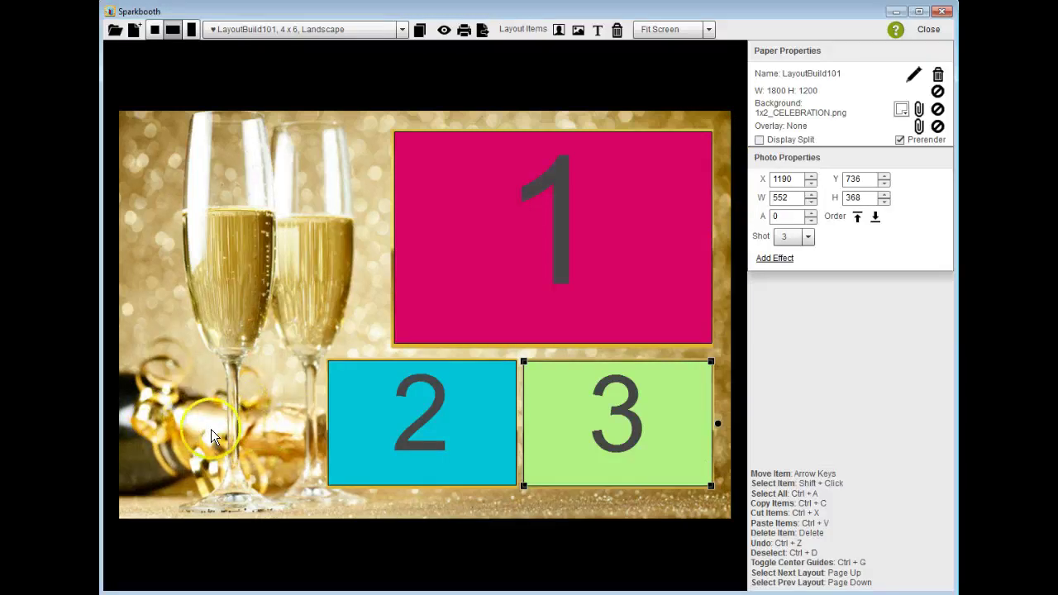
Add the BlackGoldBox.jpg image from the Backgrounds folder to the layout
left_click(581, 27)
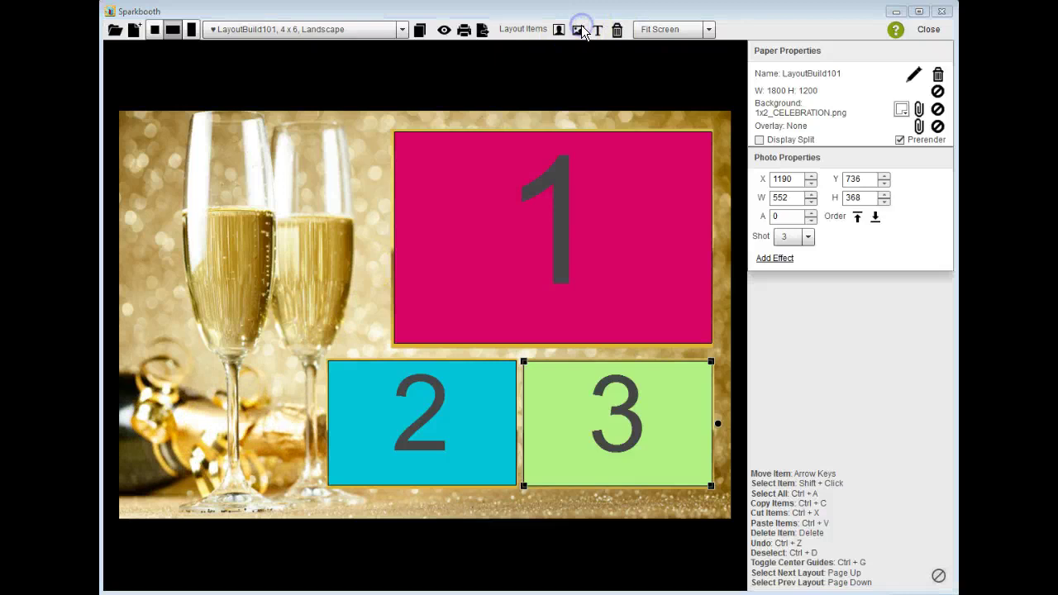
left_click_drag(922, 130, 926, 150)
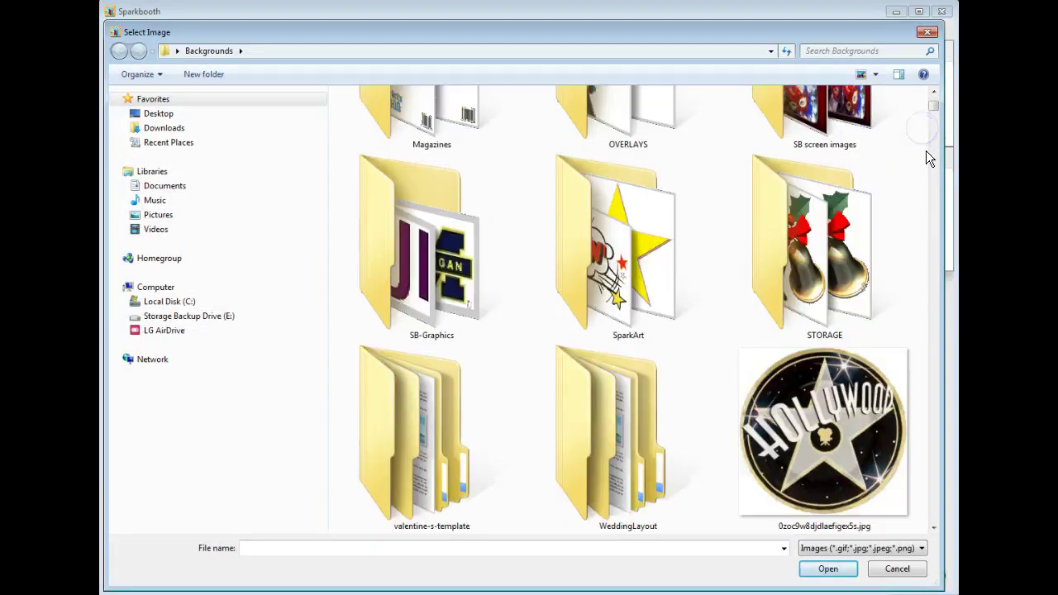
scroll(926, 161, "down", 15)
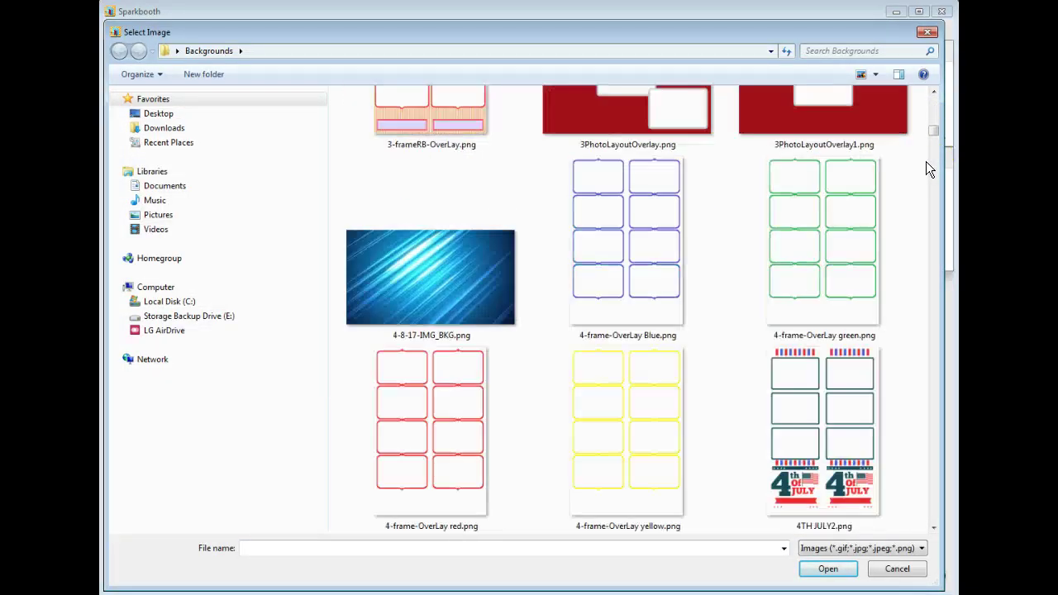
scroll(927, 164, "down", 12)
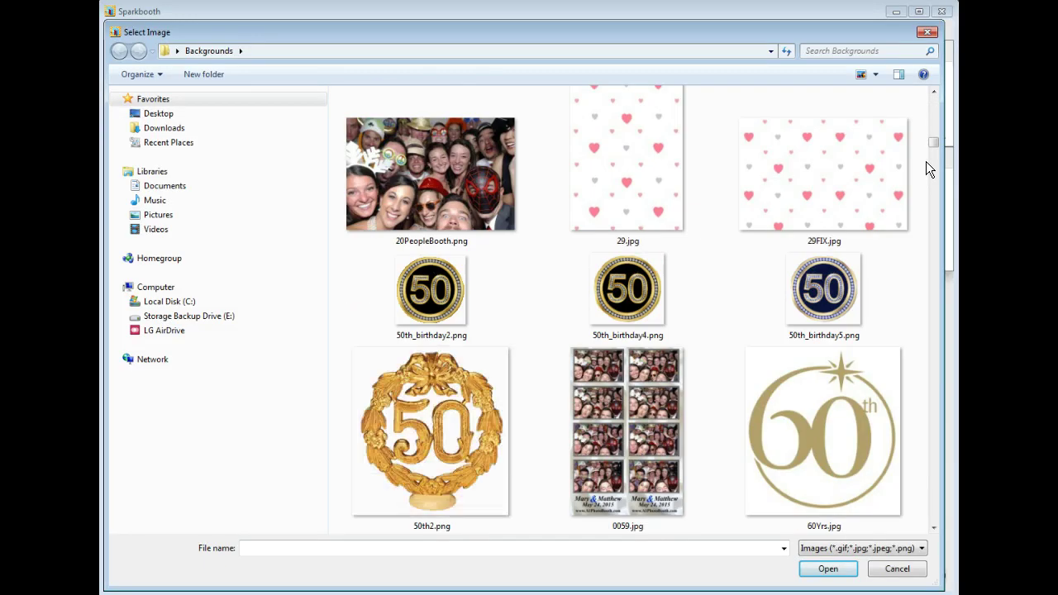
scroll(927, 163, "down", 15)
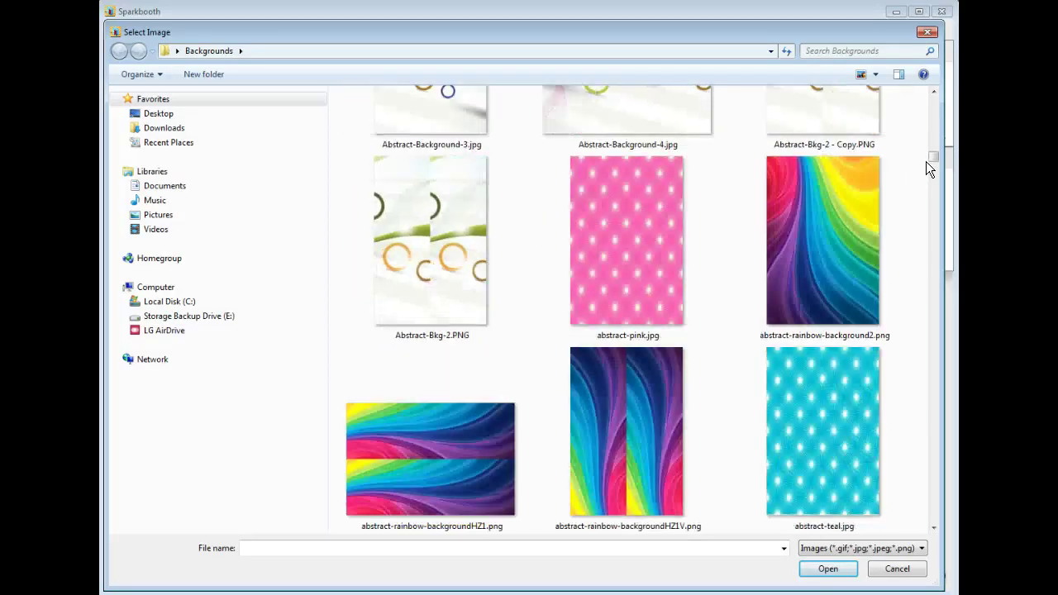
scroll(925, 161, "down", 15)
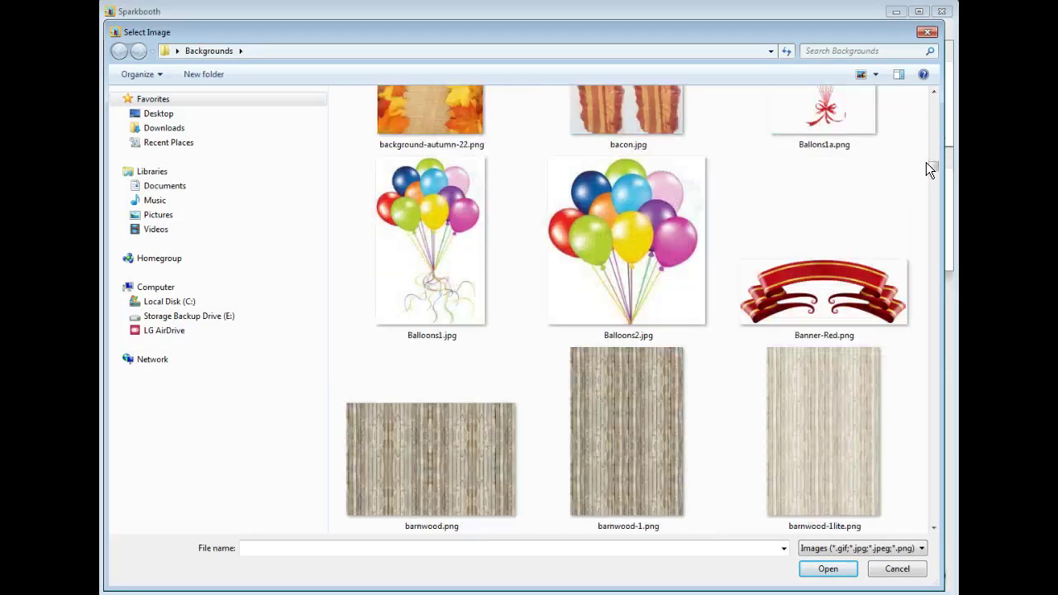
scroll(925, 162, "down", 12)
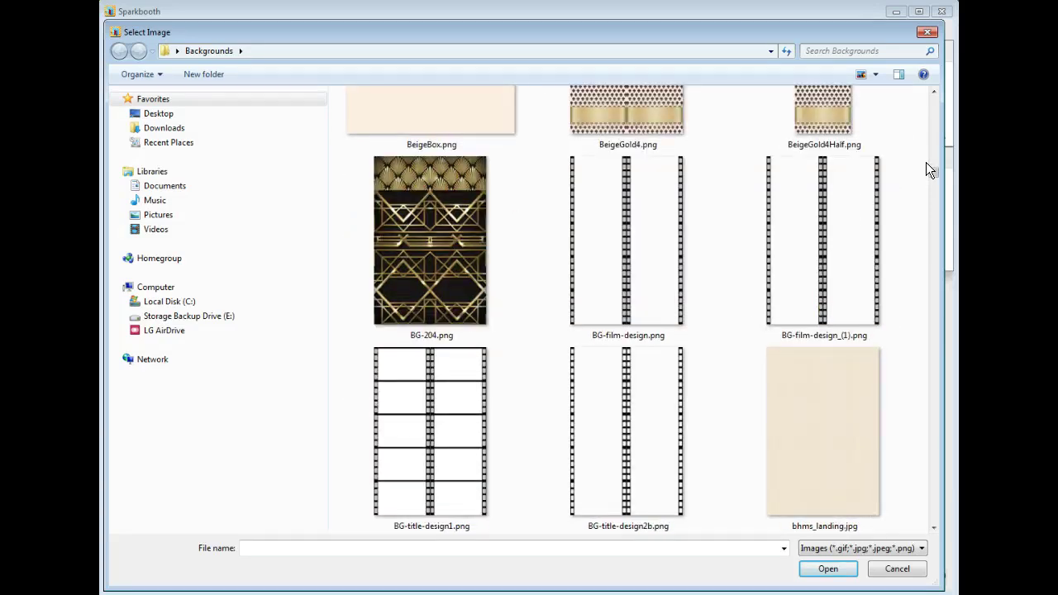
scroll(926, 162, "down", 6)
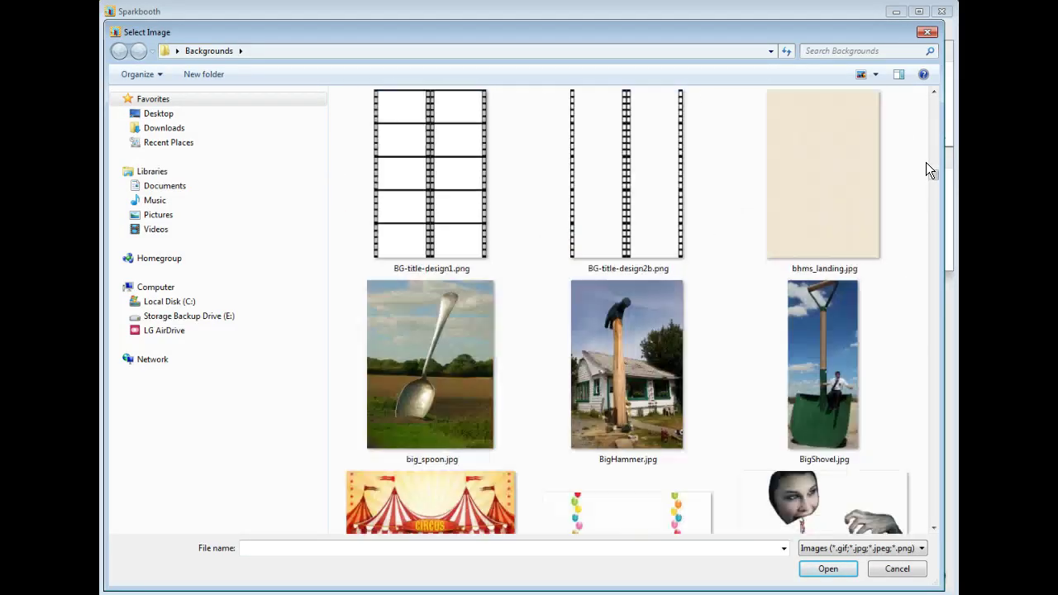
scroll(926, 162, "up", 10)
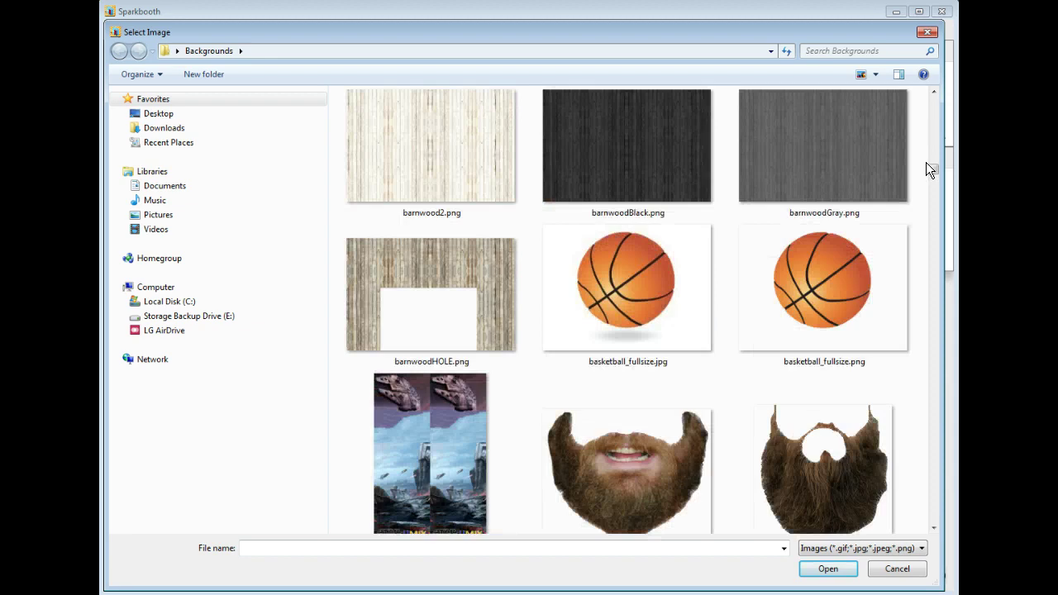
scroll(926, 162, "down", 15)
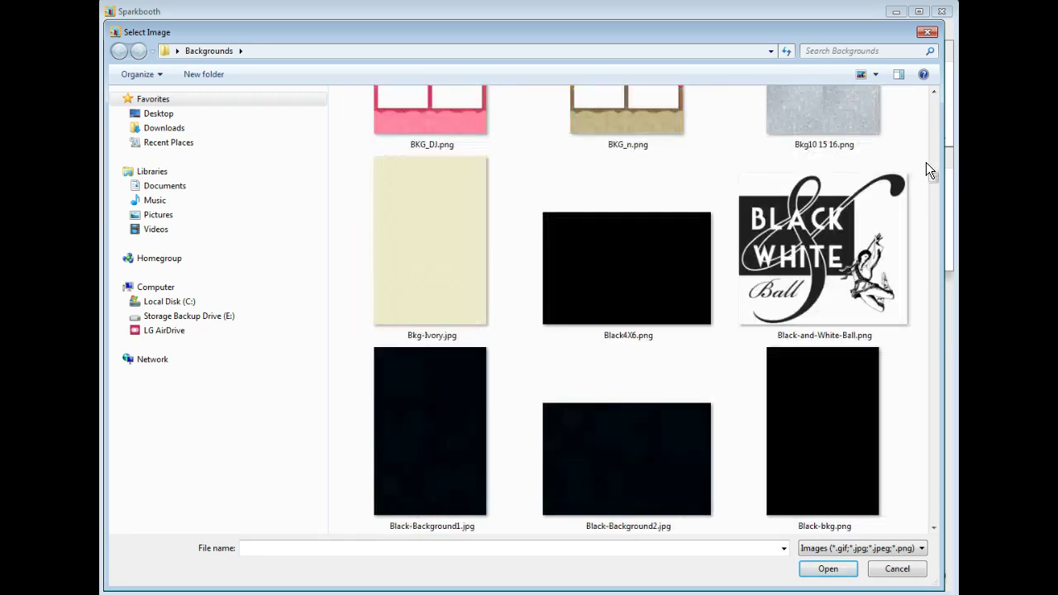
scroll(926, 162, "down", 10)
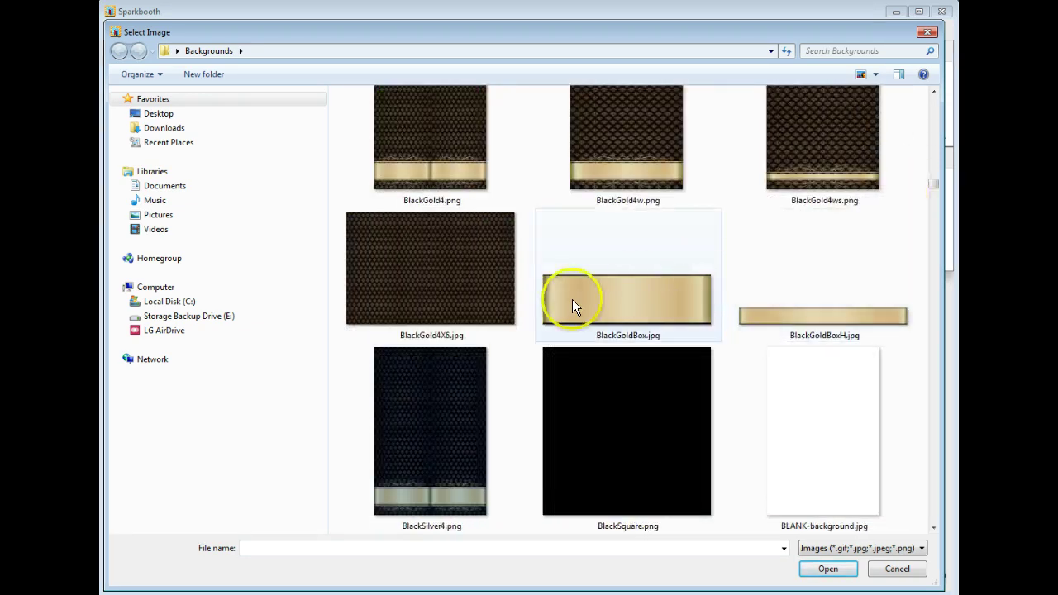
left_click(575, 299)
left_click(826, 568)
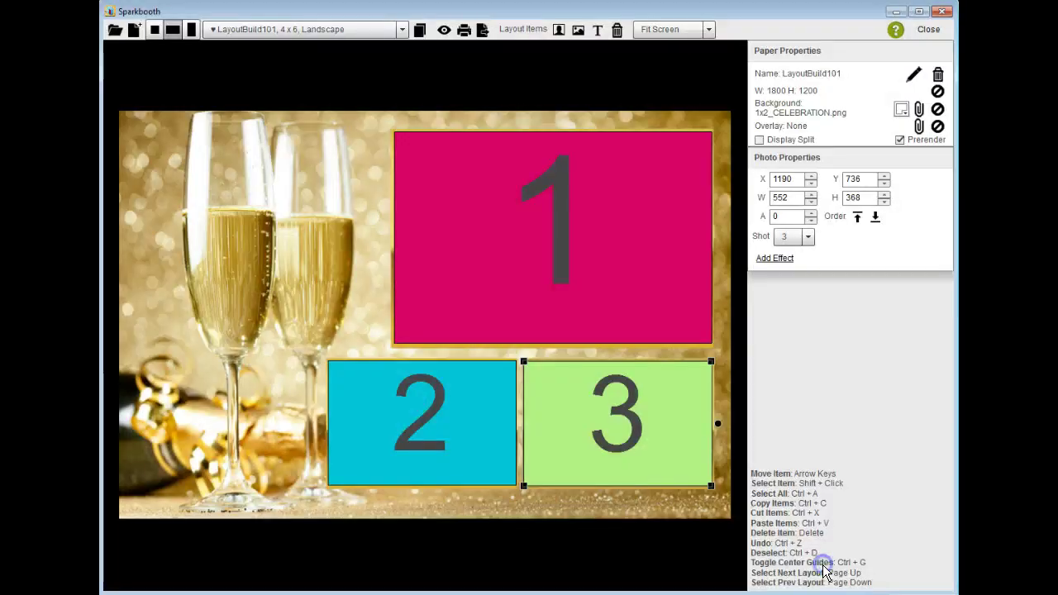
Shrink the gold box image to about 503 × 149 and place it over the glass stems at about X 77, Y 877
left_click_drag(284, 143, 288, 427)
left_click_drag(326, 397, 293, 406)
left_click_drag(240, 427, 267, 427)
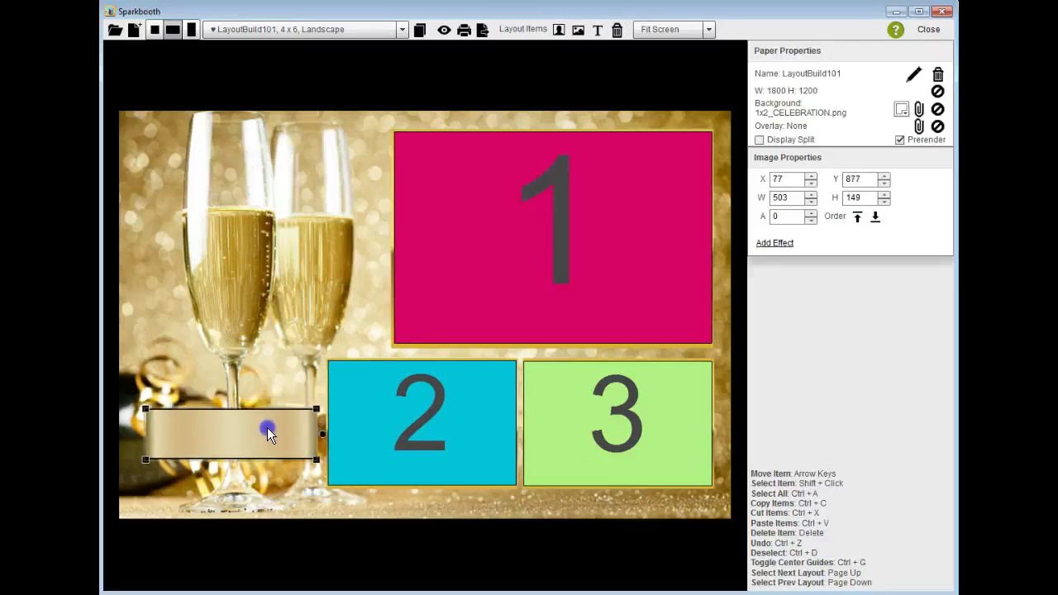
Add a text item to the layout and replace its placeholder text with the couple's first names joined by "&"
left_click(172, 579)
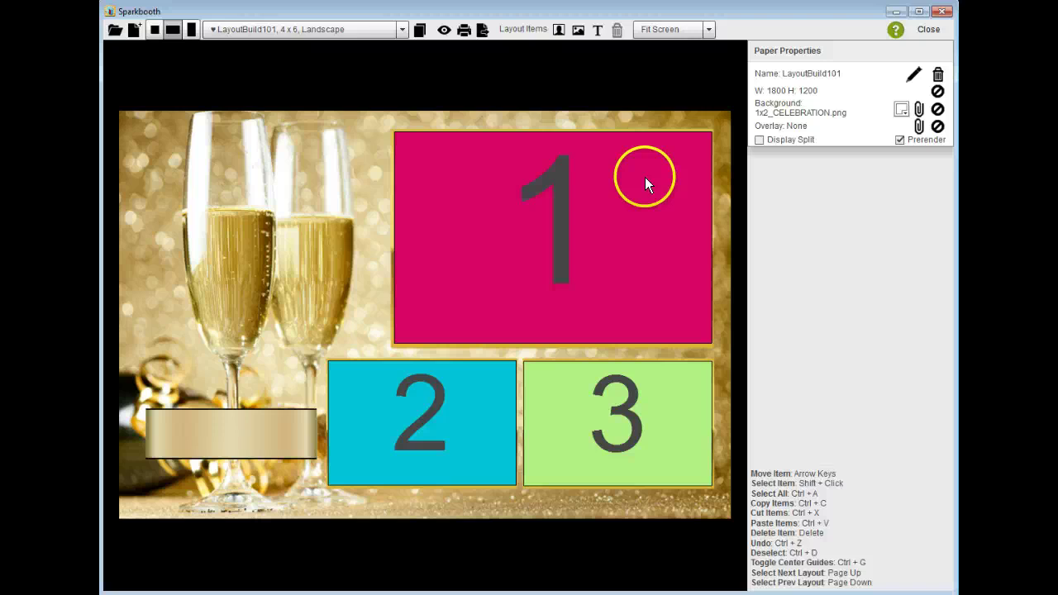
left_click(597, 30)
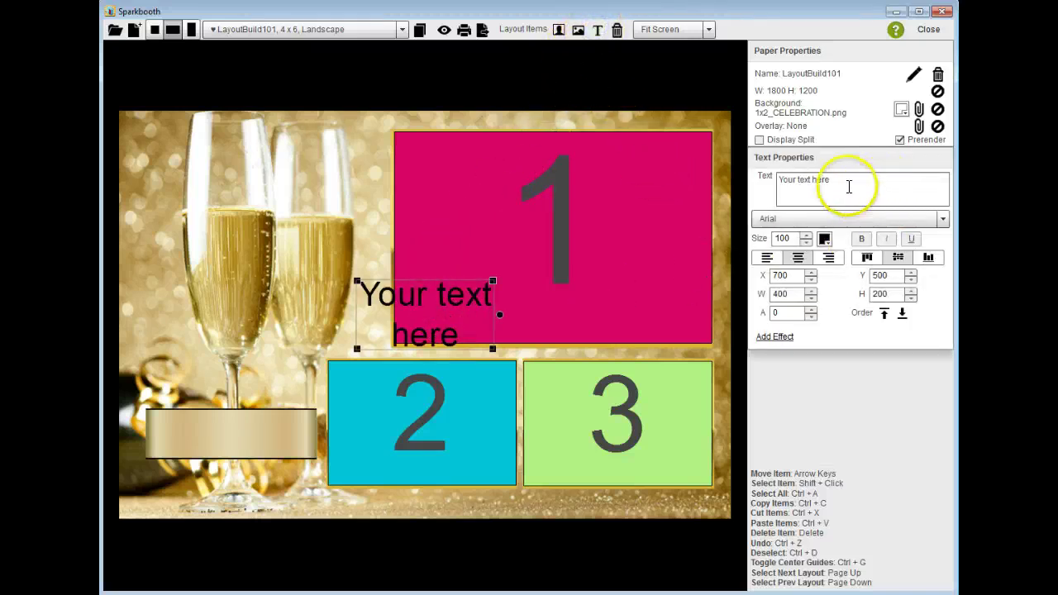
left_click_drag(850, 185, 701, 192)
type("B")
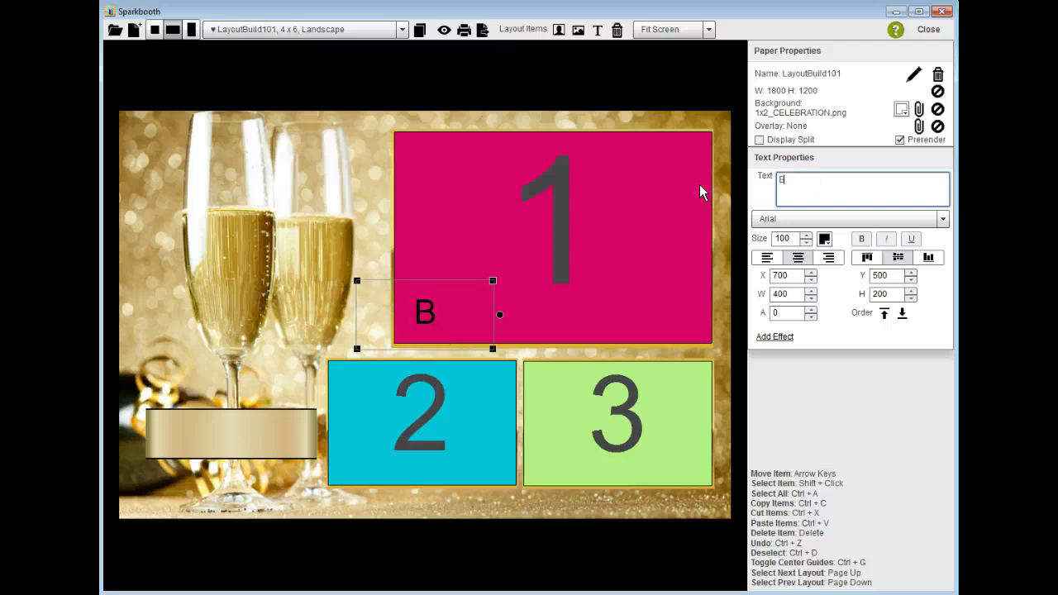
type("ob & ")
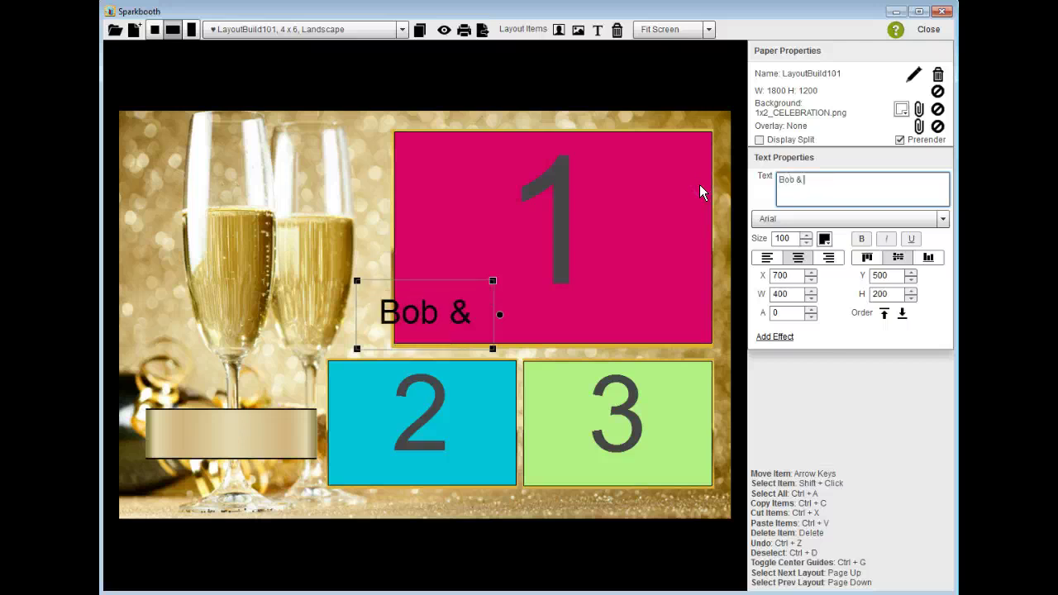
type("Sue")
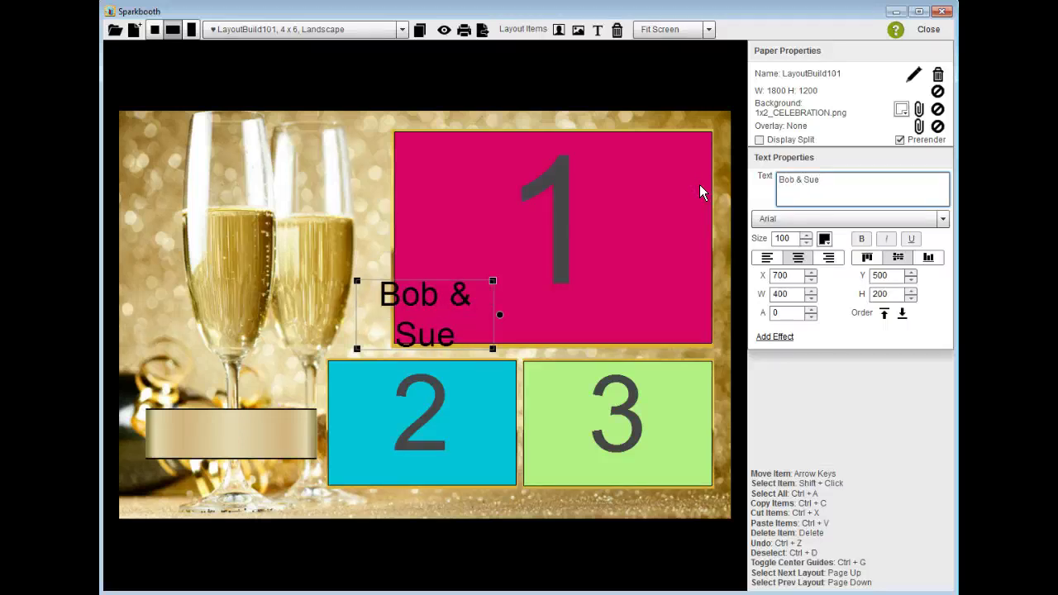
Set the names text to size 64 and fit its box, about 359 × 78, onto the gold plate at about X 134, Y 891
left_click(806, 242)
left_click_drag(806, 245, 807, 245)
left_click_drag(425, 338, 221, 438)
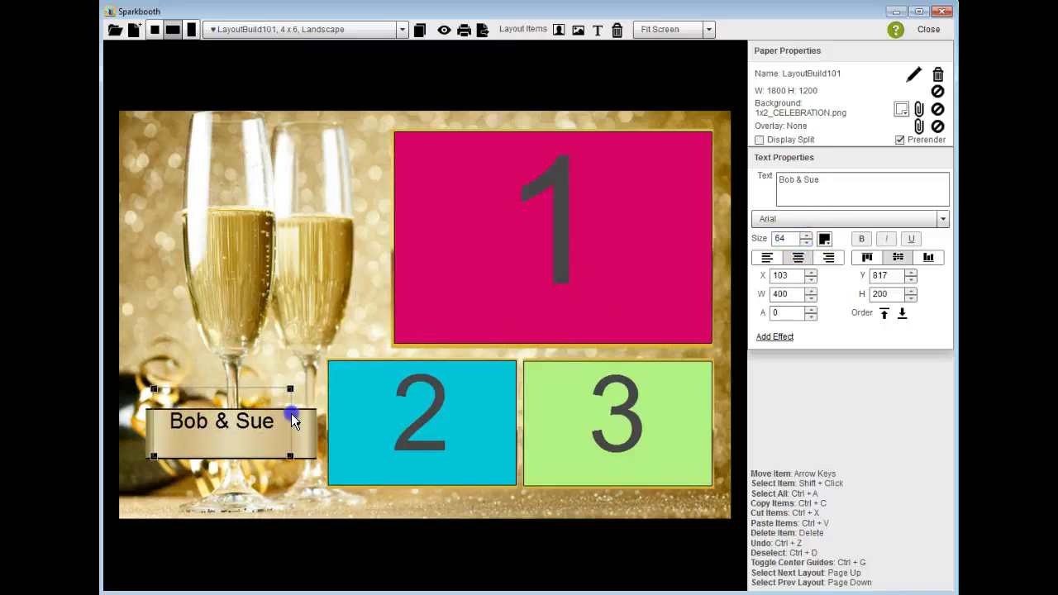
left_click_drag(287, 389, 254, 422)
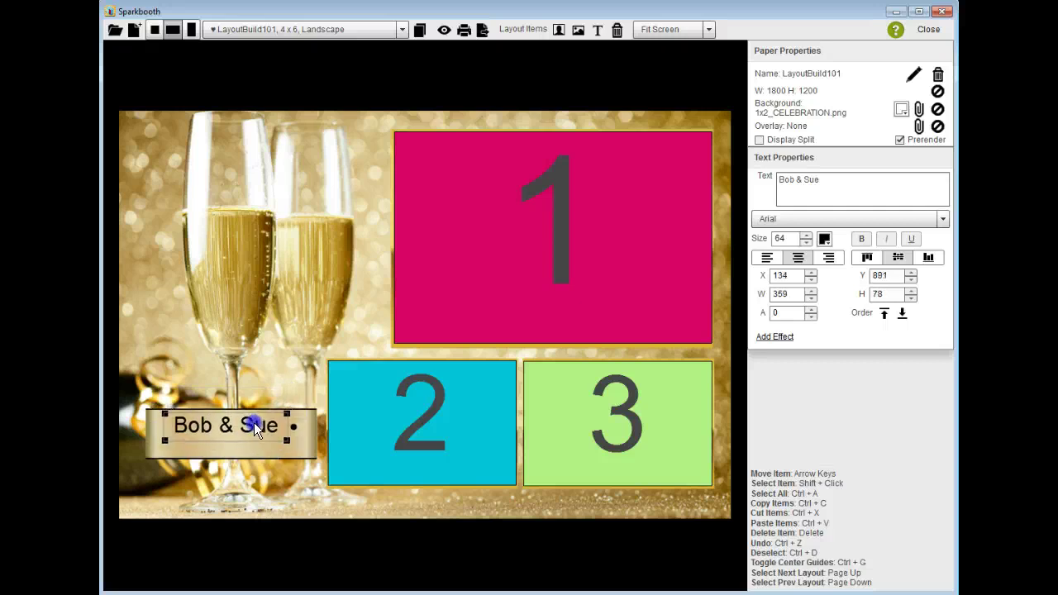
Change the font of the names text to Banks Script
left_click(942, 220)
scroll(944, 293, "down", 10)
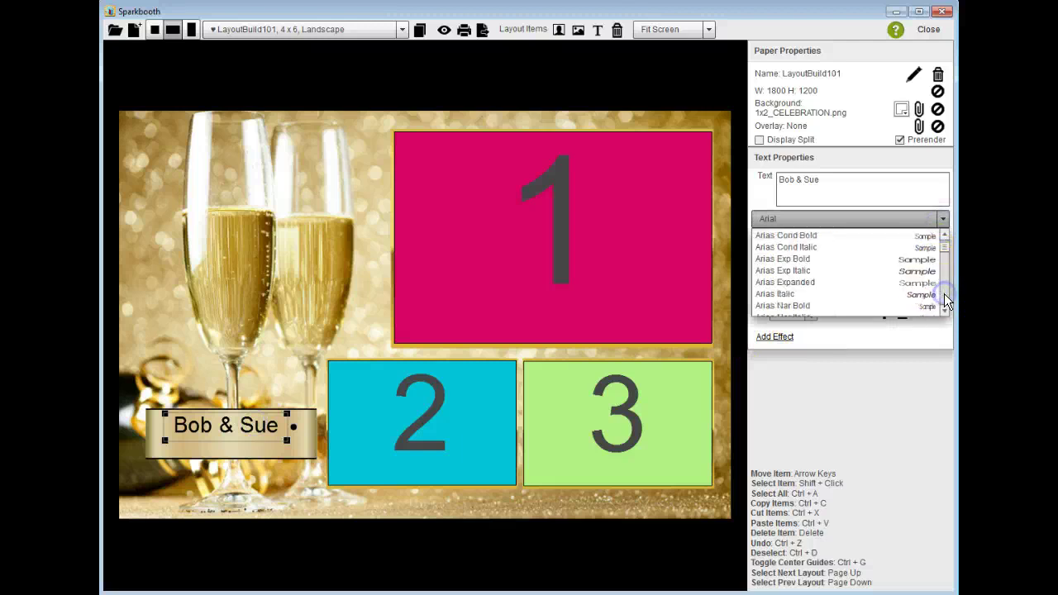
scroll(944, 293, "down", 10)
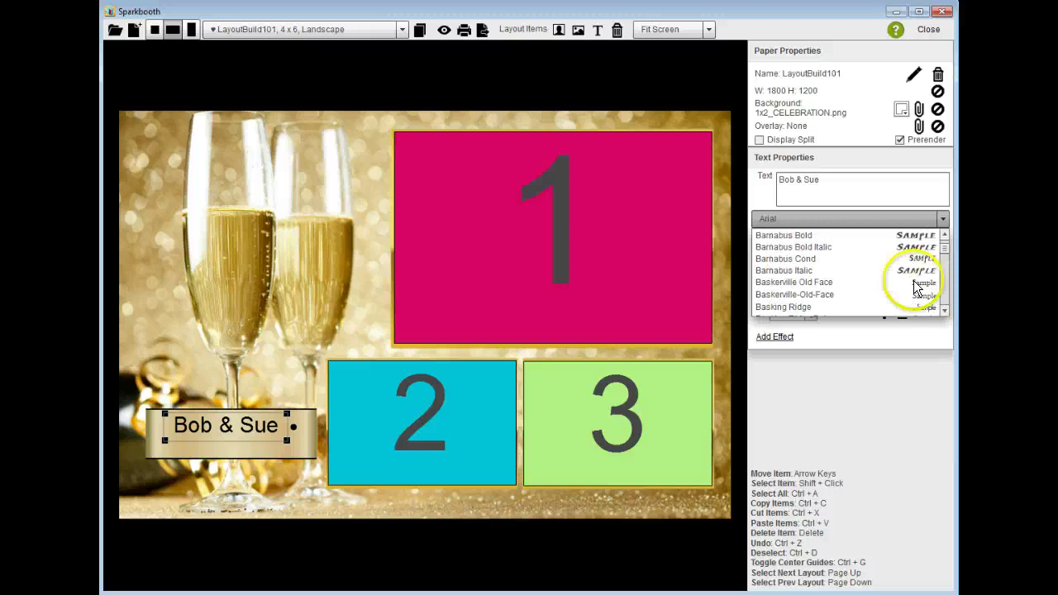
left_click(944, 236)
scroll(944, 236, "up", 7)
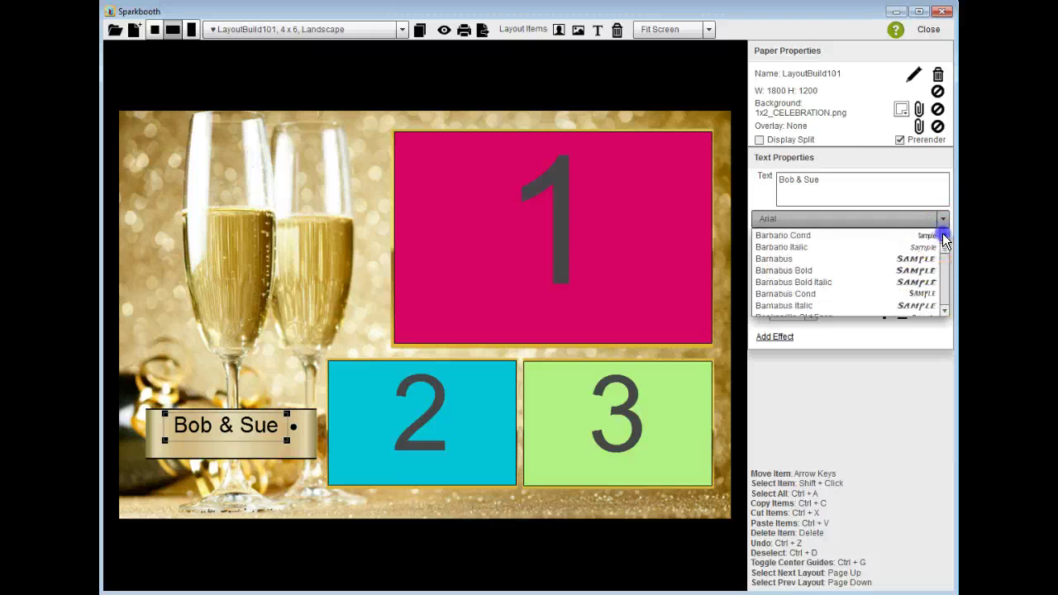
left_click(944, 236)
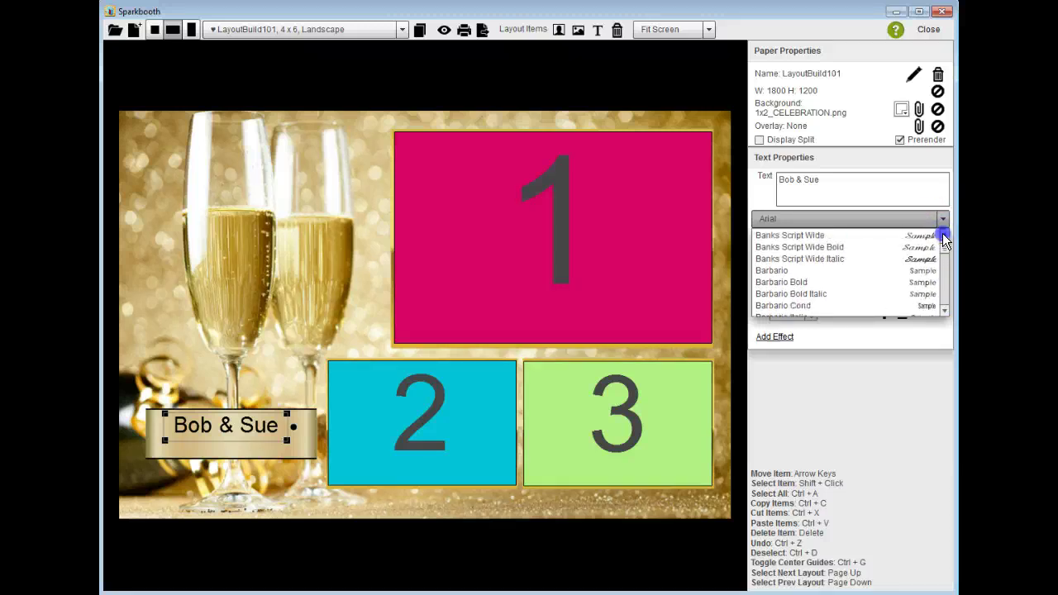
left_click_drag(945, 238, 945, 239)
left_click(783, 248)
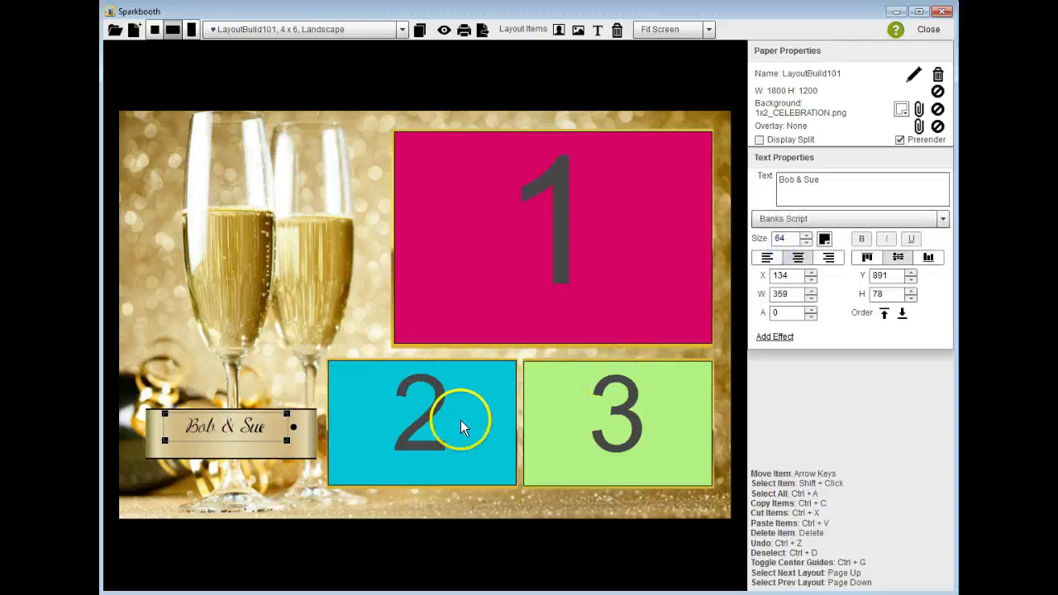
Enlarge the names text to size 73, trying bold and leaving it off
left_click(862, 242)
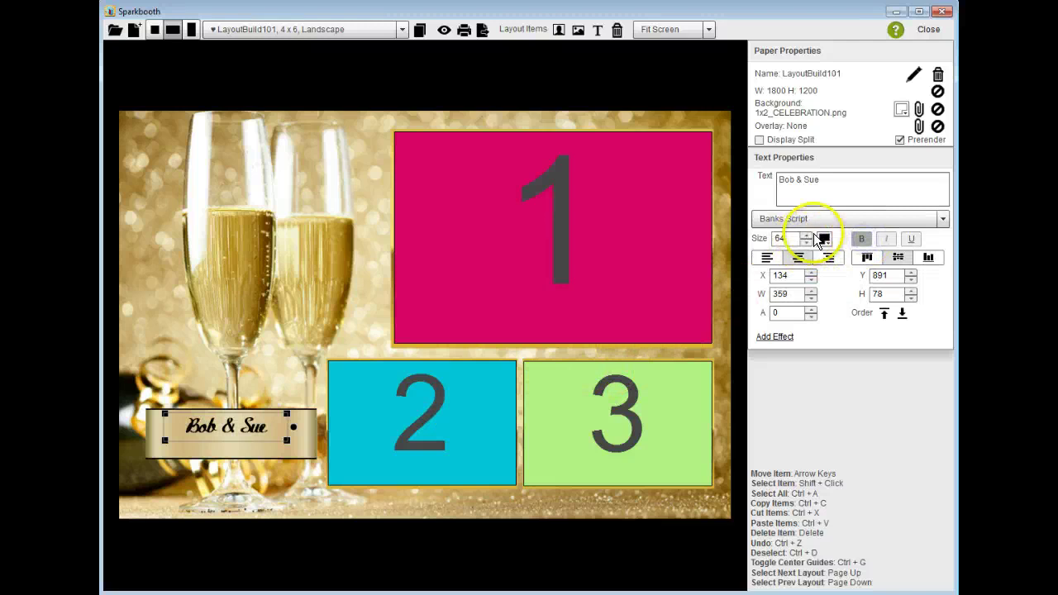
left_click(807, 235)
left_click(806, 234)
left_click(806, 235)
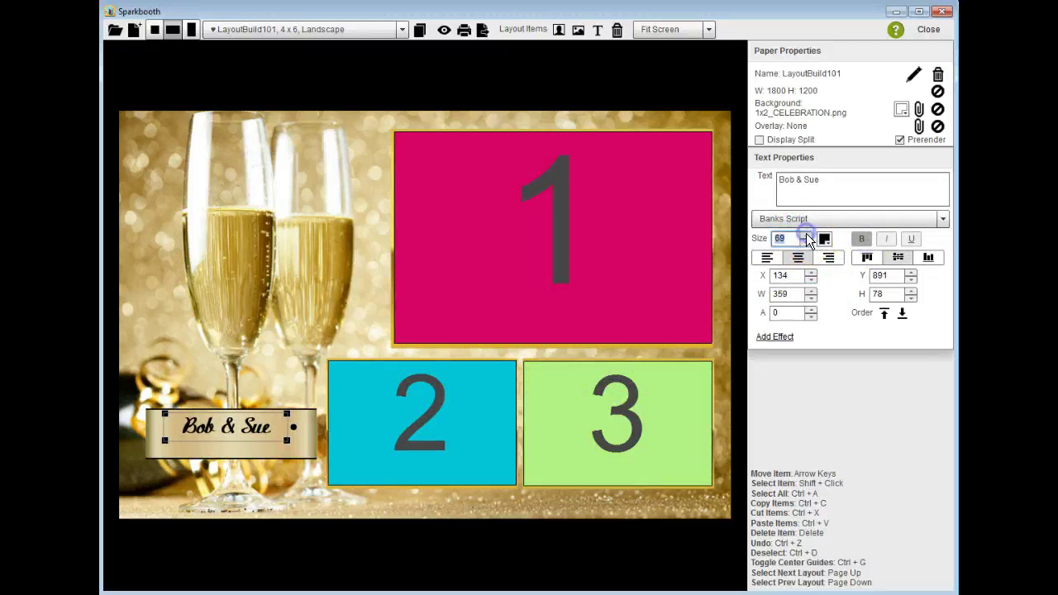
left_click(806, 234)
left_click(806, 235)
left_click(862, 239)
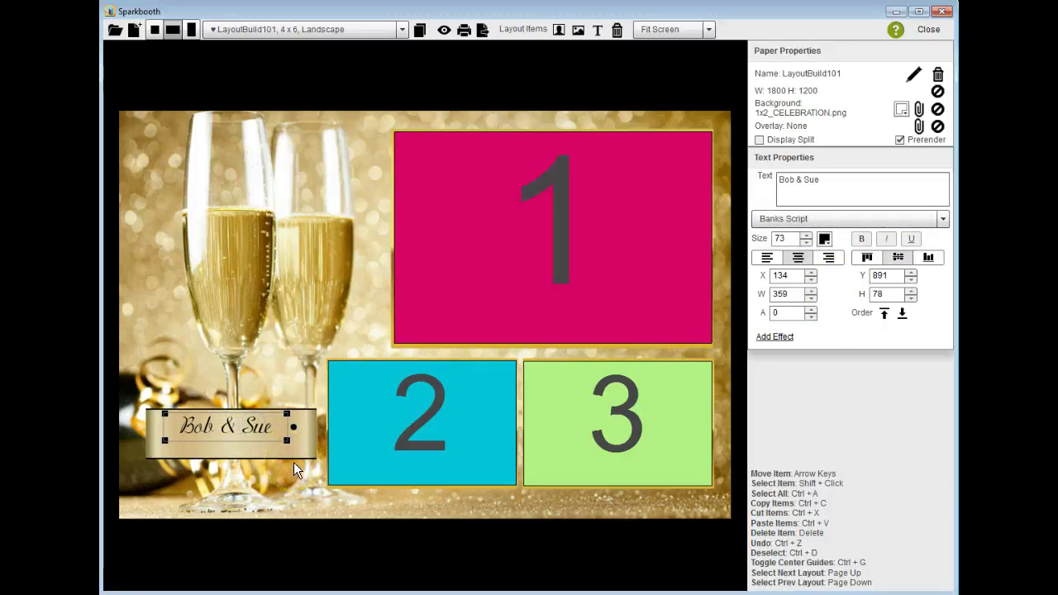
Duplicate the names text and place the copy directly below the original on the gold plate, at about X 126, Y 944
key("Right")
key("Down")
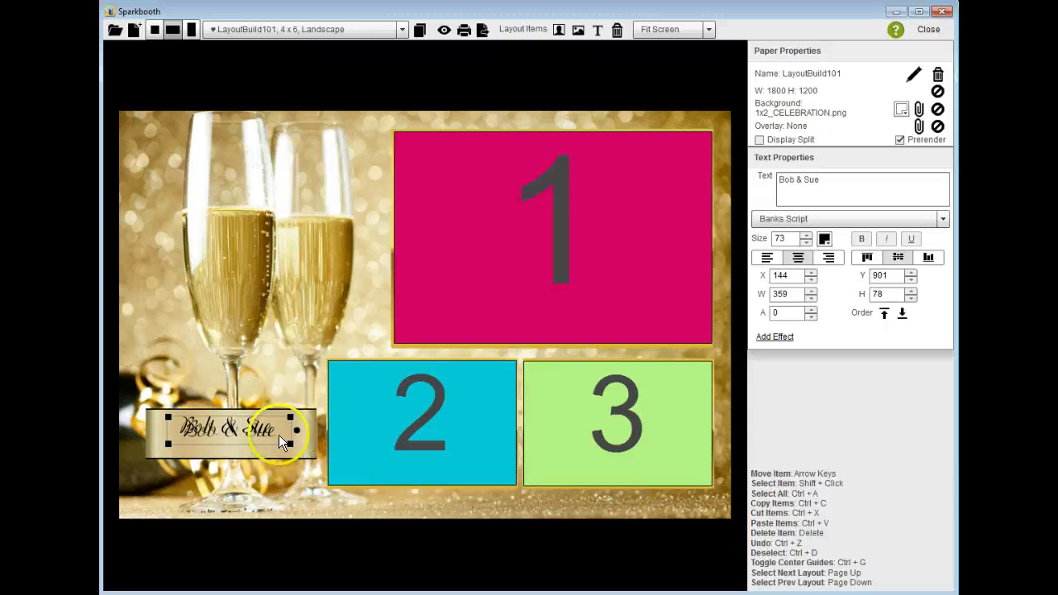
key("ctrl+c")
key("ctrl+v")
mouse_move(273, 452)
left_mouse_down()
mouse_move(274, 441)
mouse_move(277, 461)
mouse_move(273, 449)
left_mouse_up()
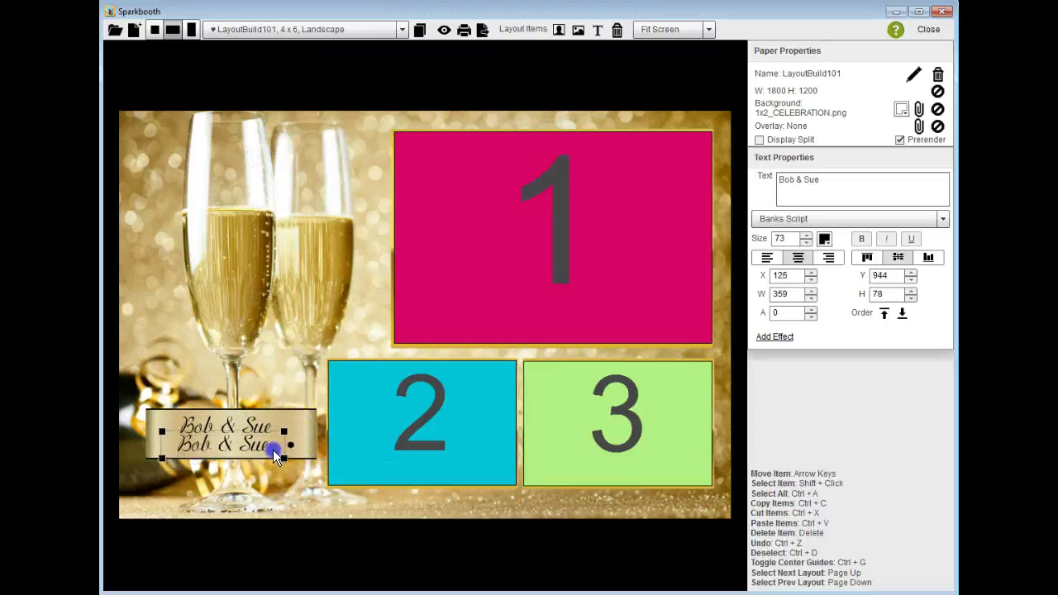
Replace the wording of the duplicated text with the date 9.14.19
triple_click(796, 195)
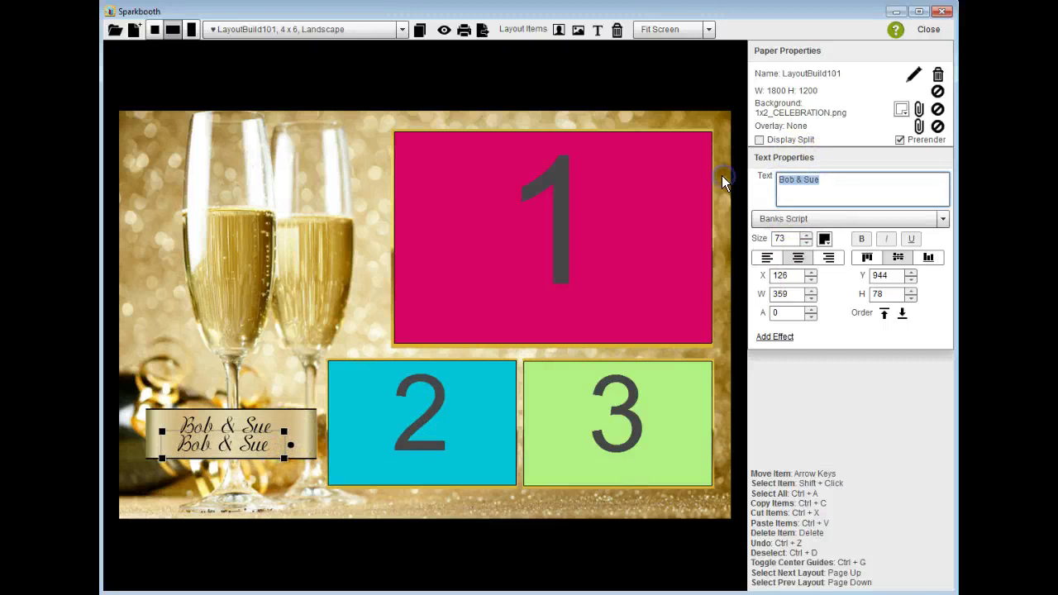
type("9")
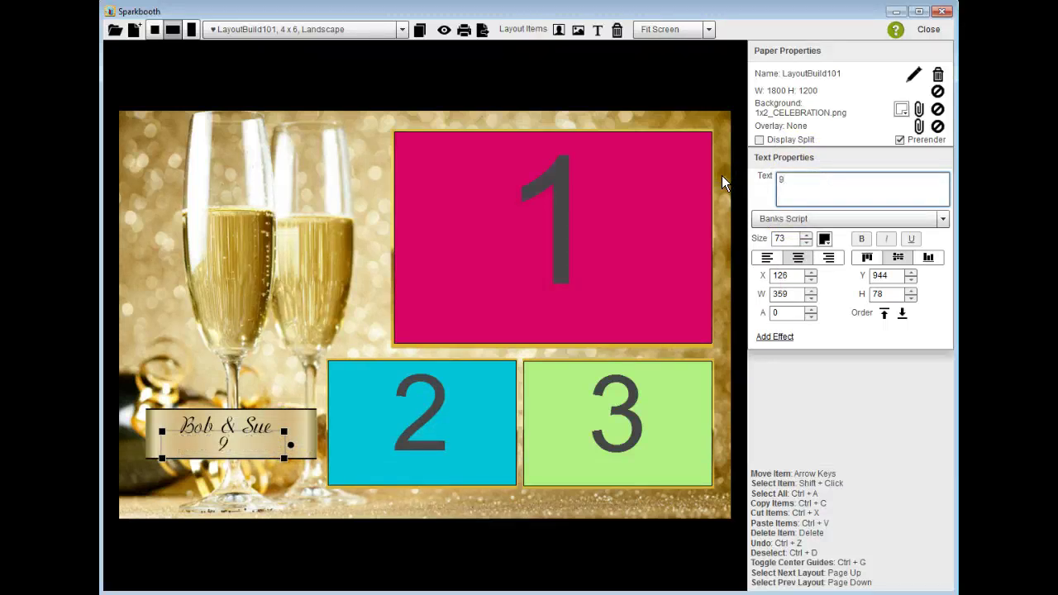
type(".14.19")
left_click(840, 208)
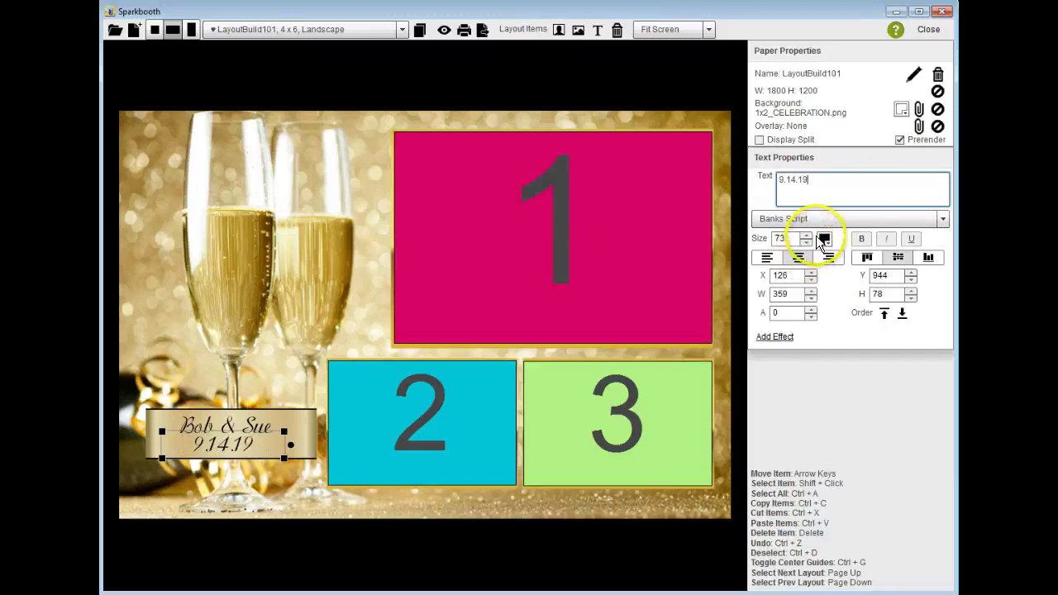
Reduce the date text to size 60 and reposition it under the names at about X 123, Y 952
scroll(810, 246, "down", 7)
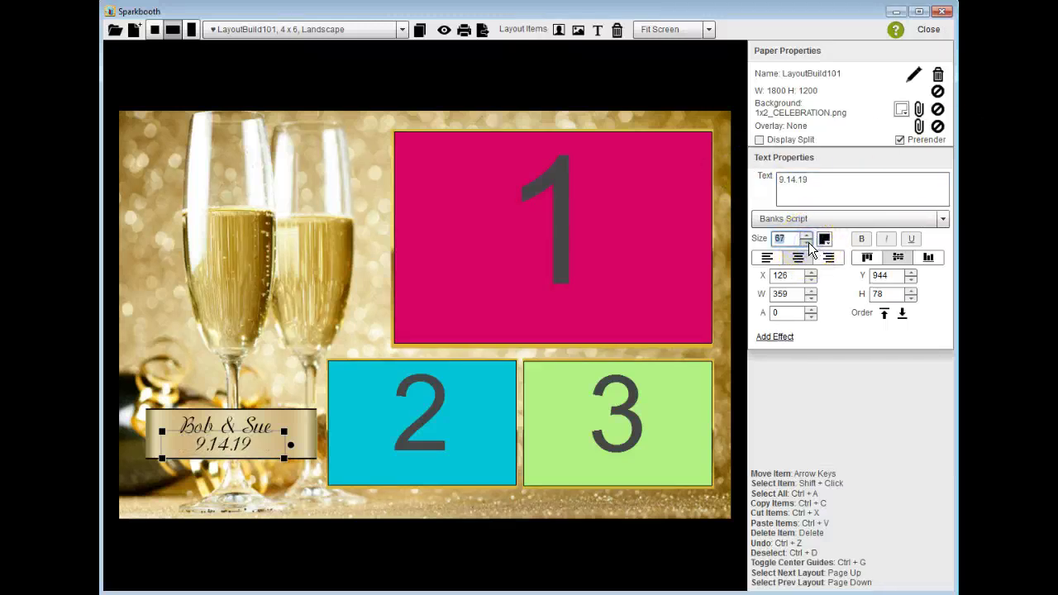
left_click(809, 245)
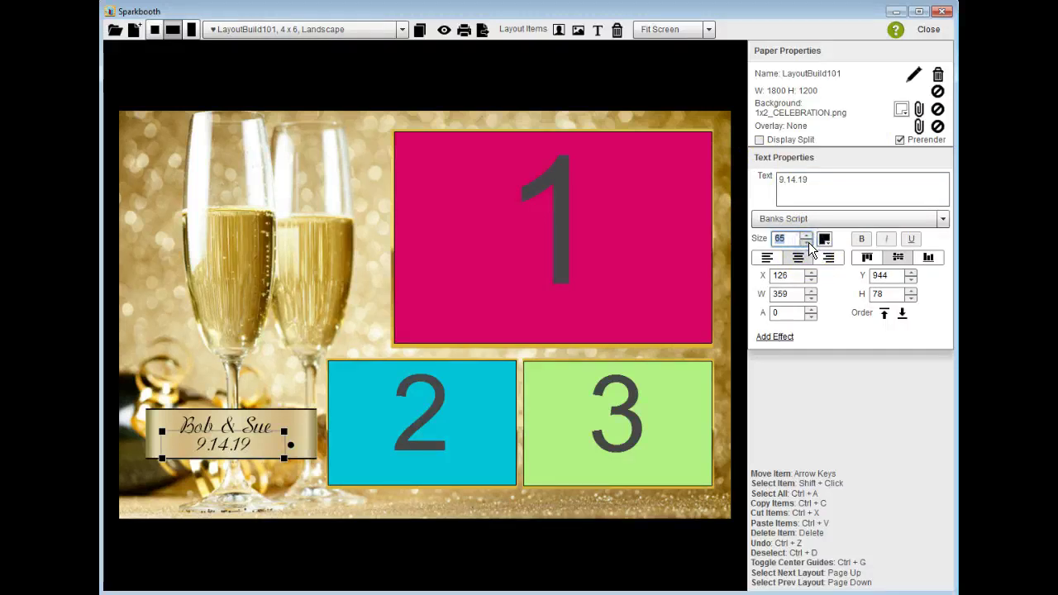
left_click(806, 243)
left_click(806, 243)
left_click(806, 243)
left_click(806, 243)
left_click(808, 244)
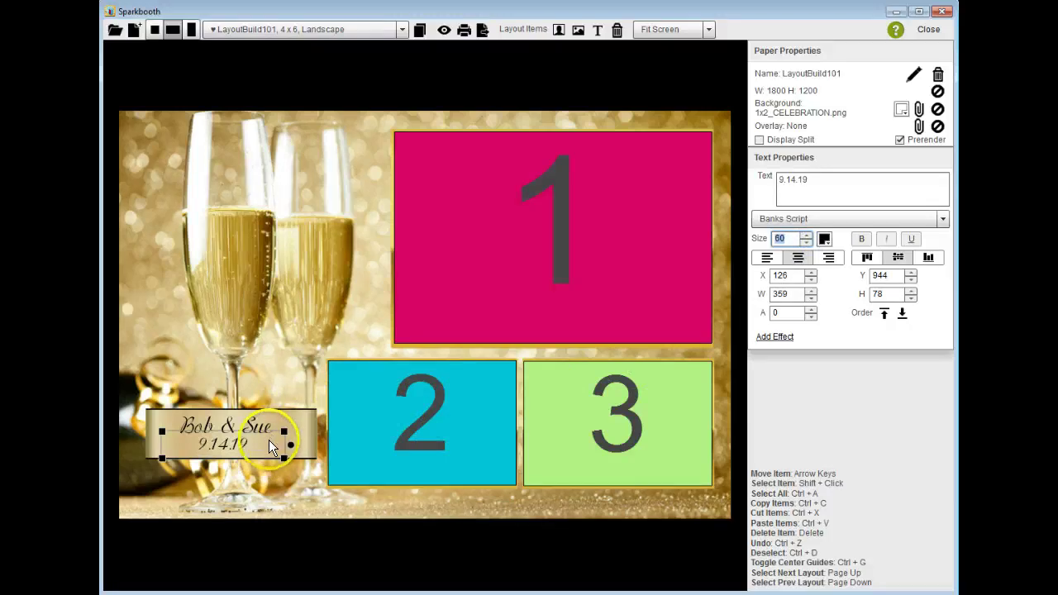
left_click_drag(269, 440, 281, 441)
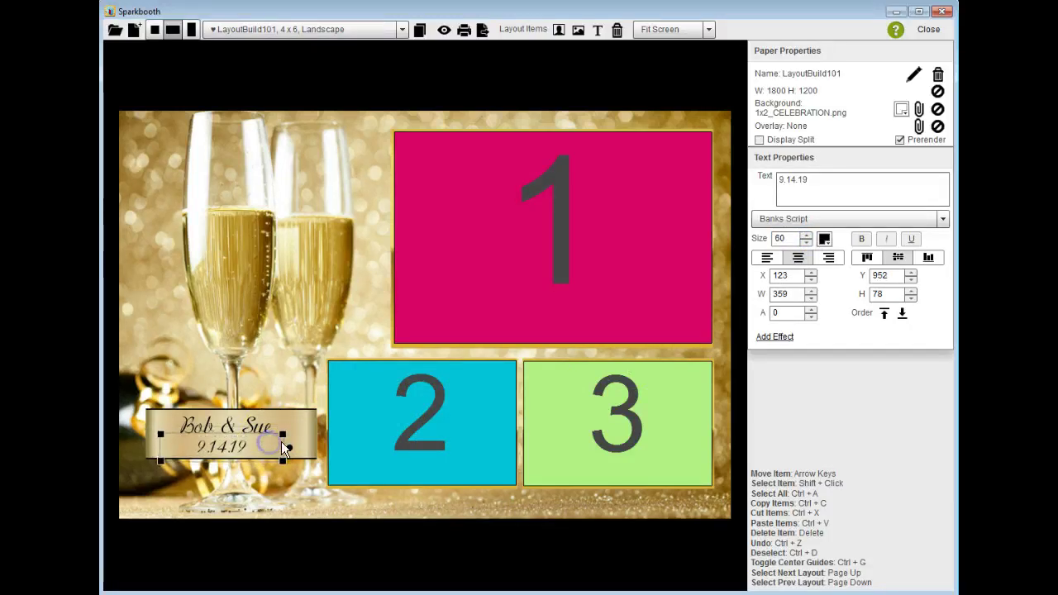
Add a Drop Shadow effect to the date text and change its text color to white
left_click(773, 337)
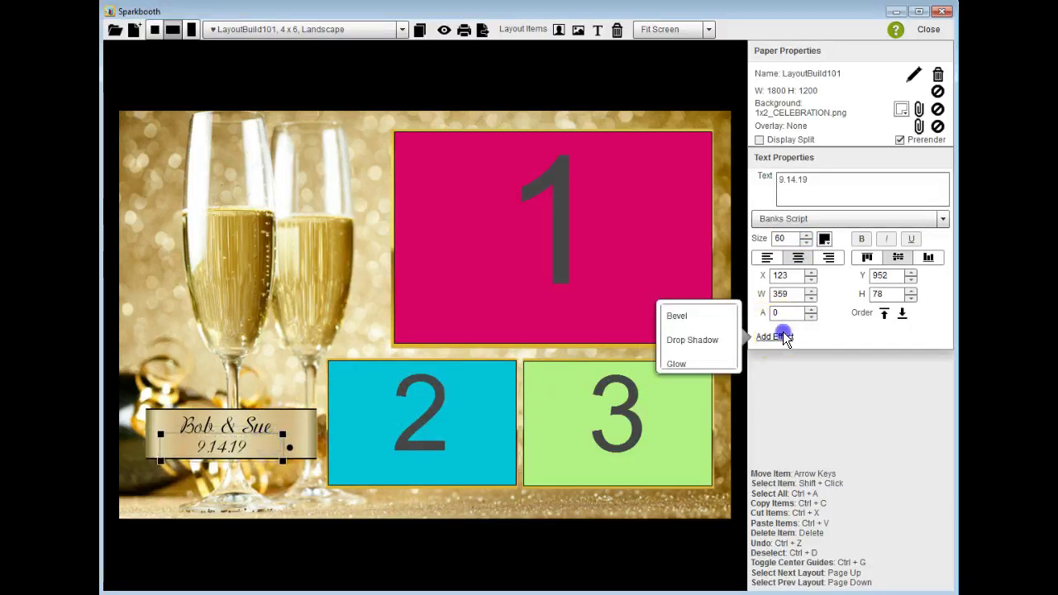
left_click(715, 340)
left_click(824, 239)
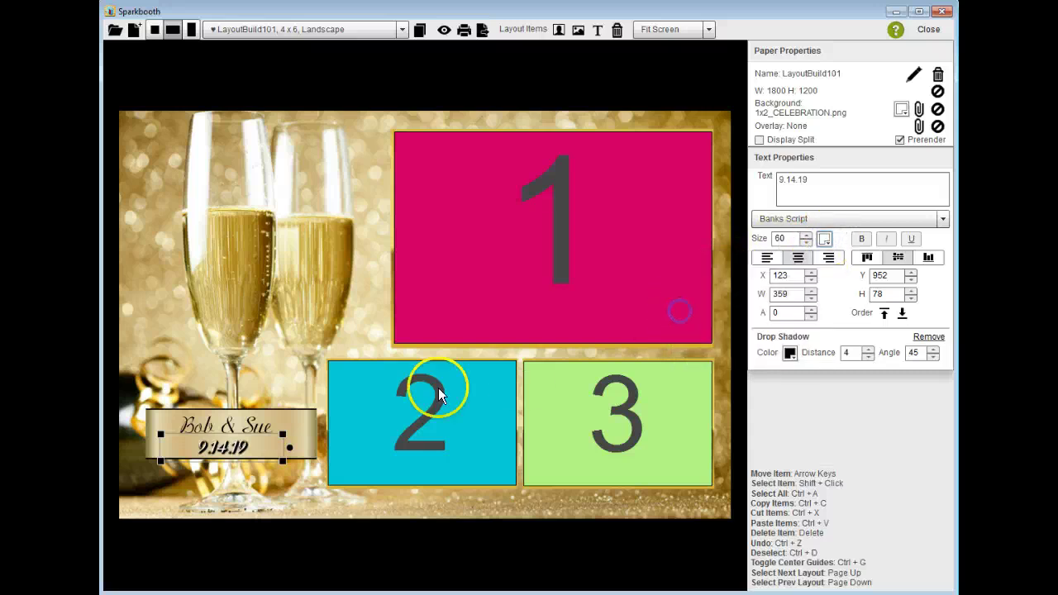
left_click(679, 308)
Give the names text a Drop Shadow effect and white text color, leaving no item selected
left_click(262, 420)
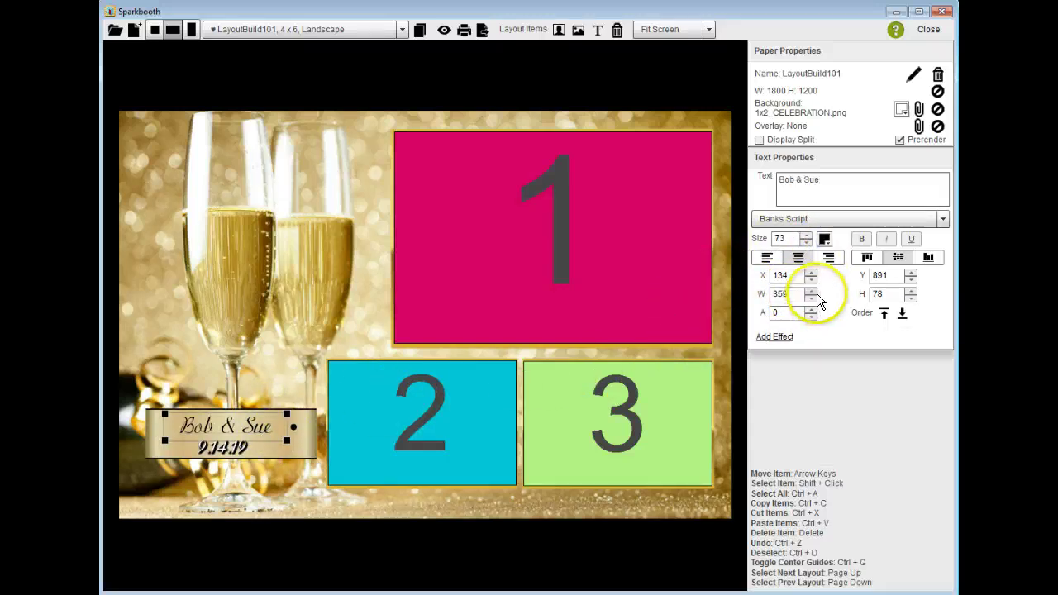
left_click(777, 342)
left_click(698, 339)
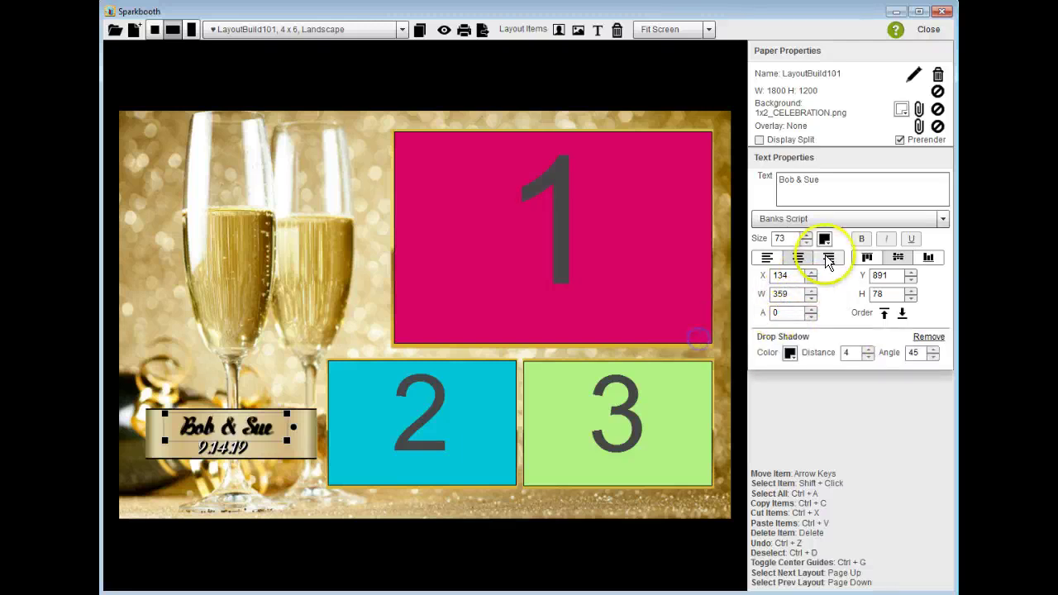
left_click(827, 240)
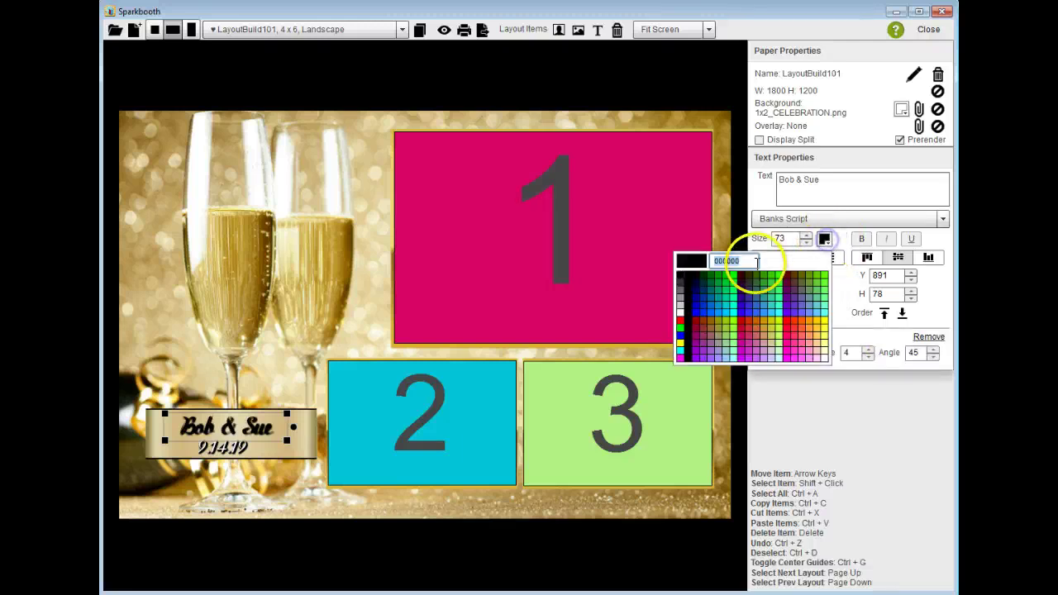
left_click(678, 310)
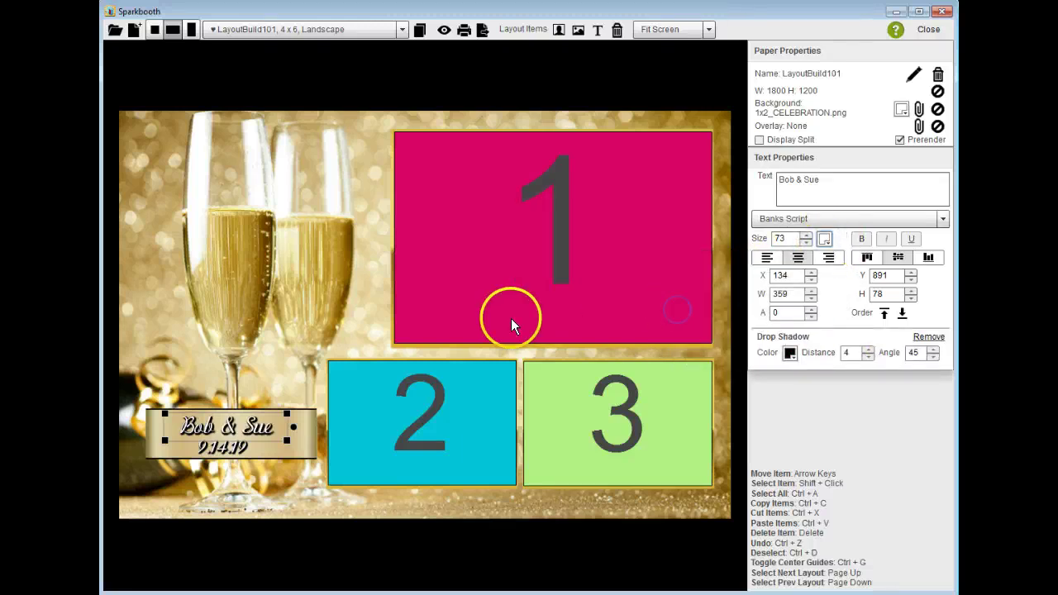
left_click(271, 510)
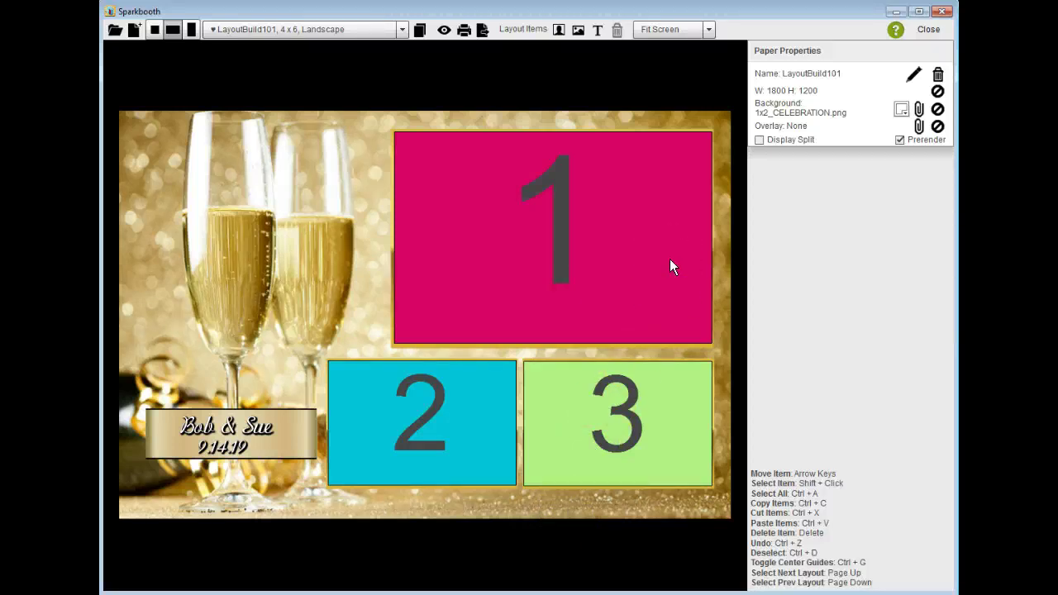
Clear the paper background and add 1x2_CELEBRATION.png as an image item sent to the back of the item order
left_click(939, 110)
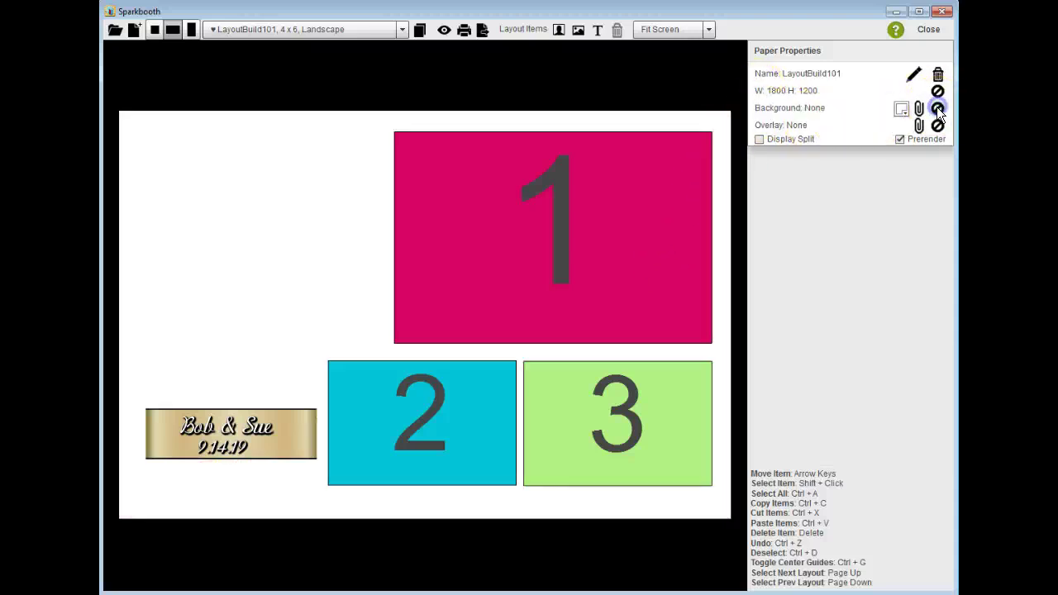
left_click(580, 32)
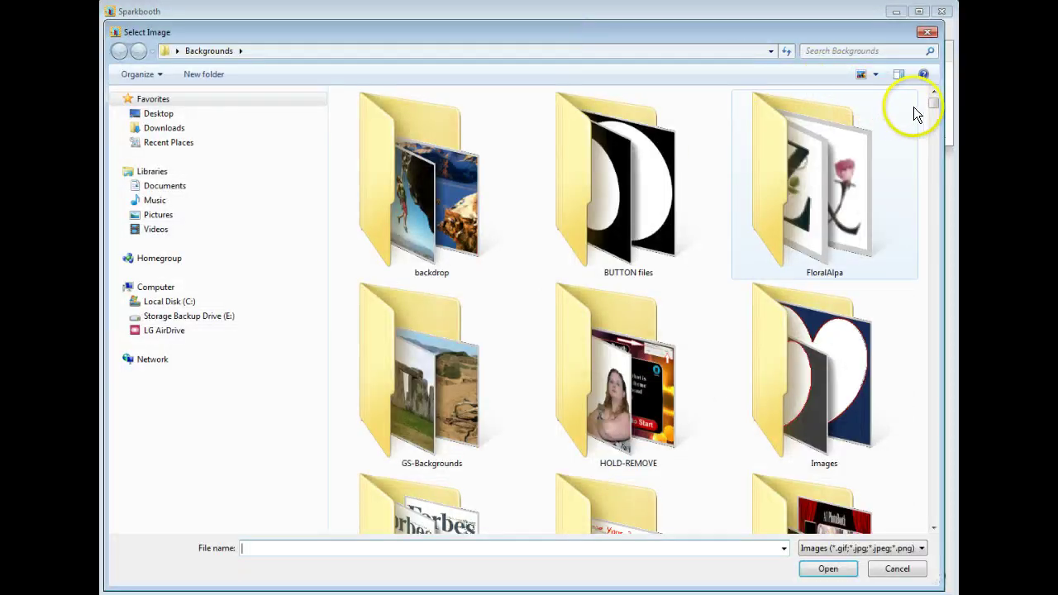
left_click_drag(933, 100, 933, 133)
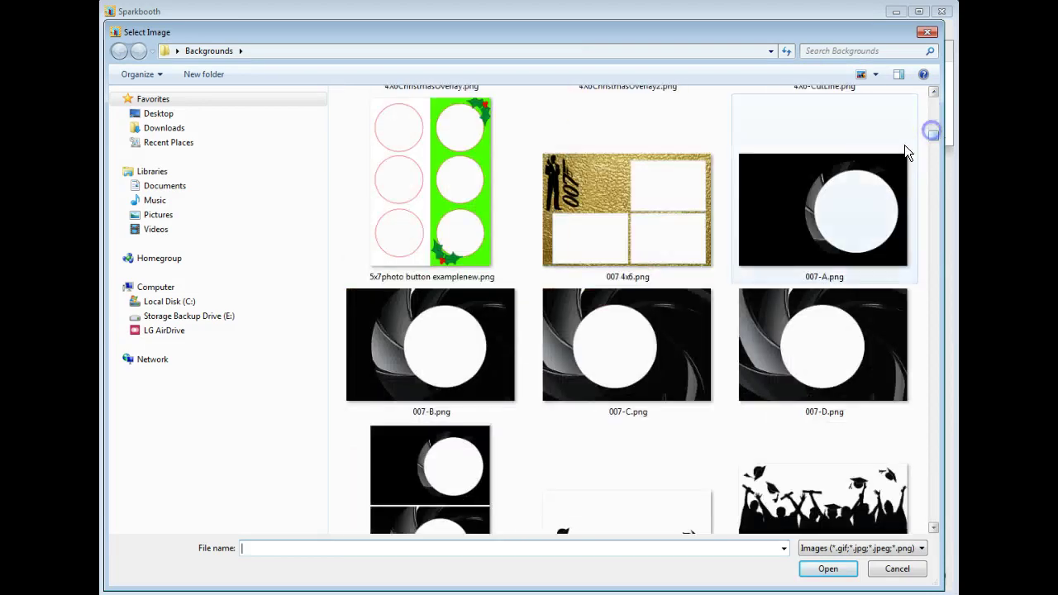
scroll(924, 160, "down", 3)
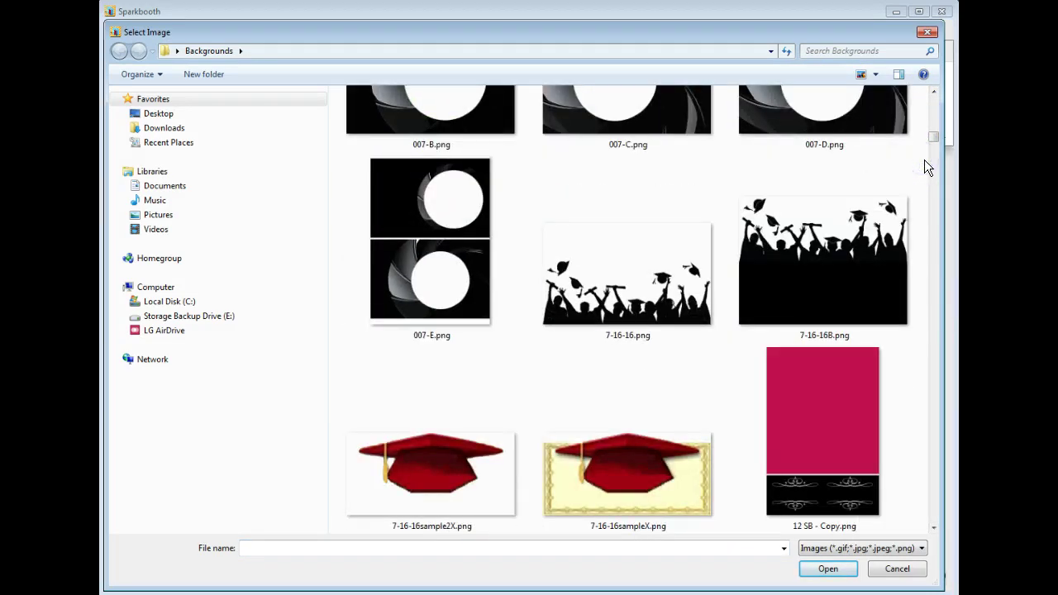
scroll(924, 159, "up", 10)
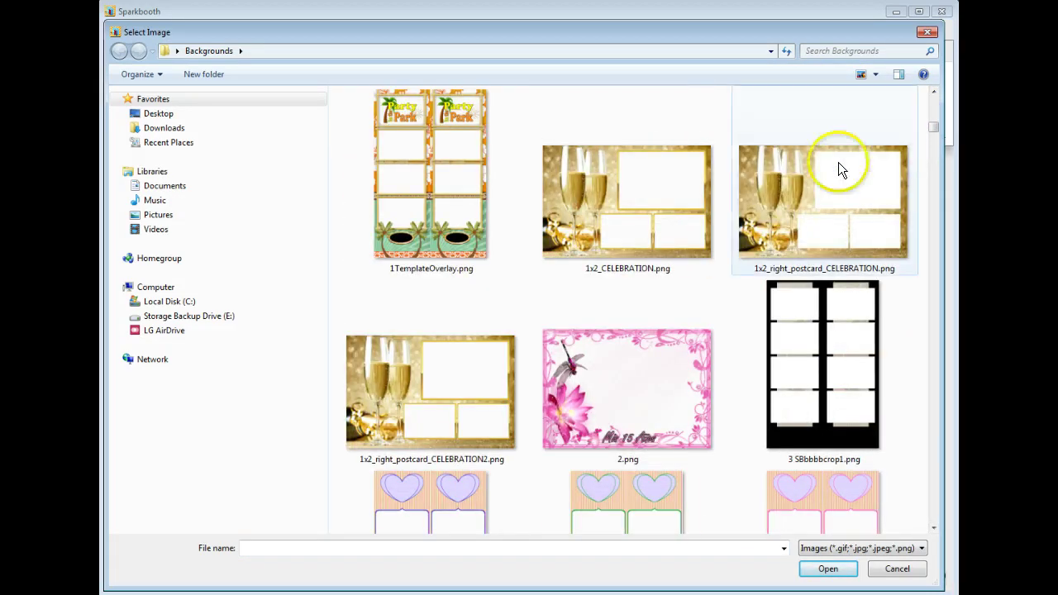
left_click(621, 219)
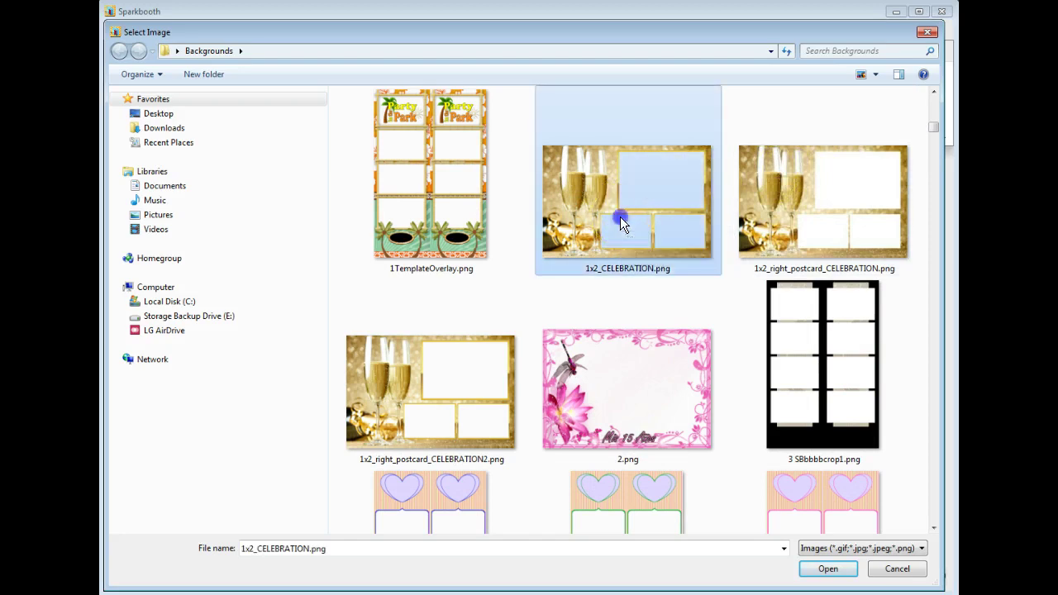
left_click(828, 569)
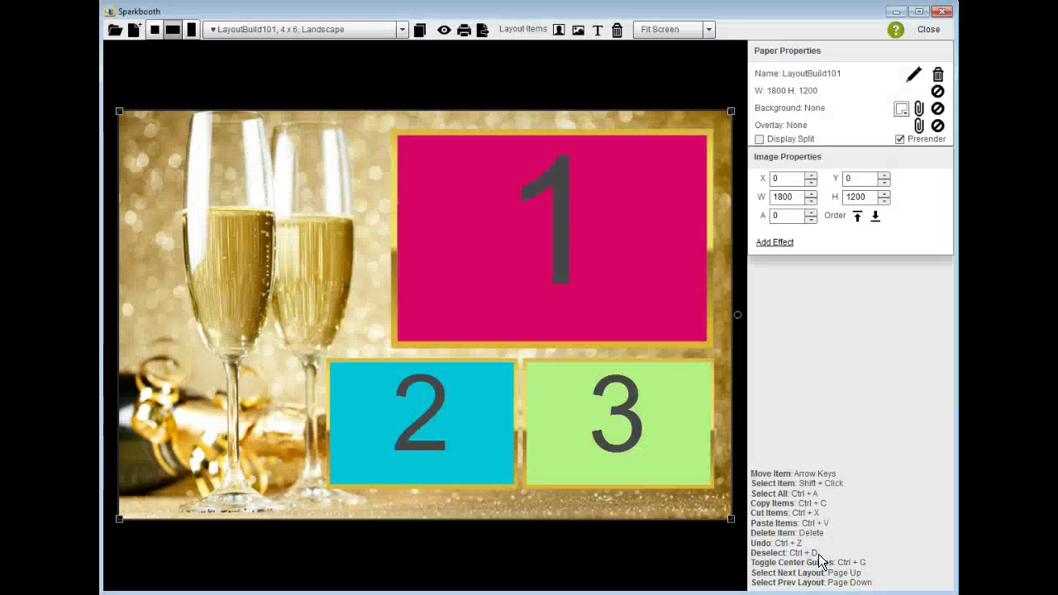
left_click(875, 220)
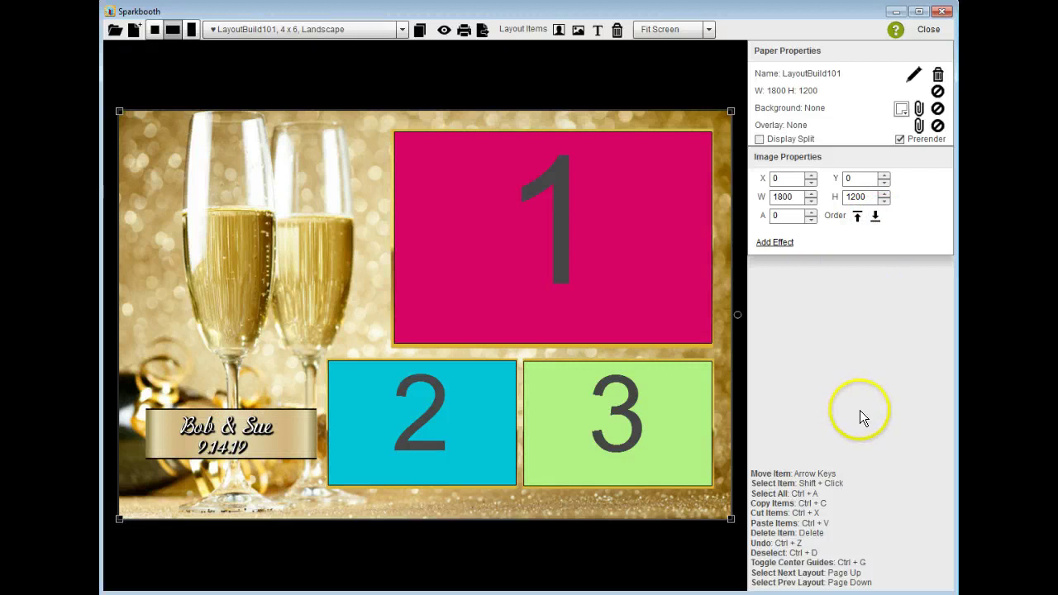
Send photos 1, 2 and 3 to the back of the order, behind the celebration image
left_click(559, 295)
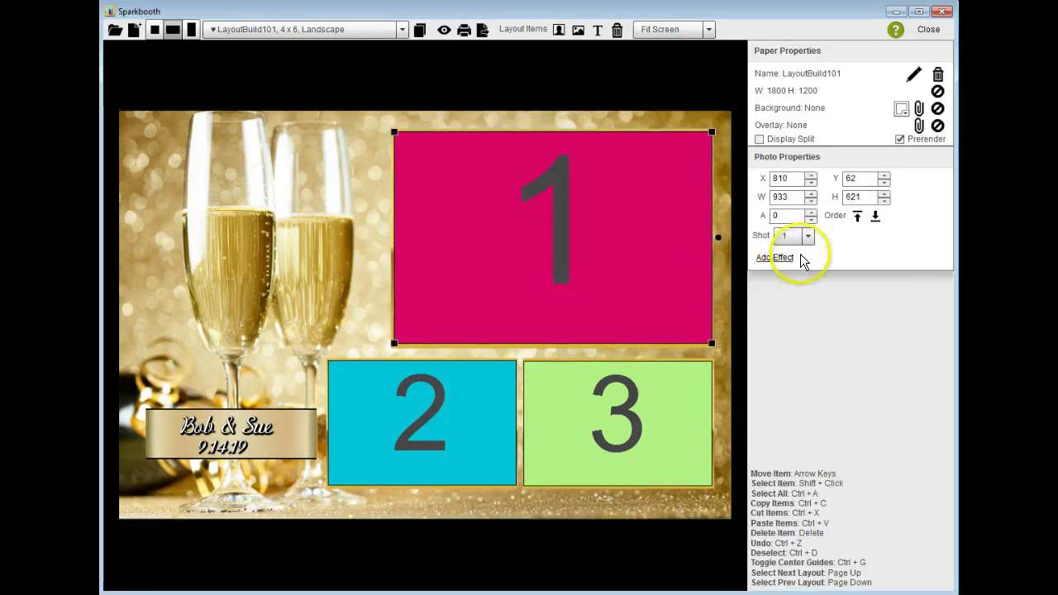
left_click(876, 216)
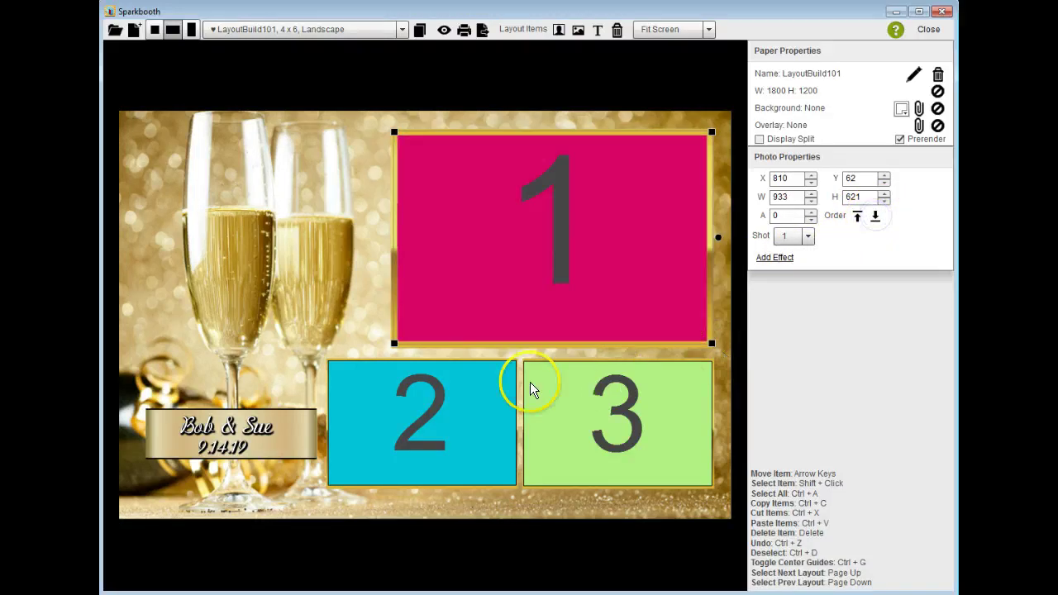
left_click(413, 405)
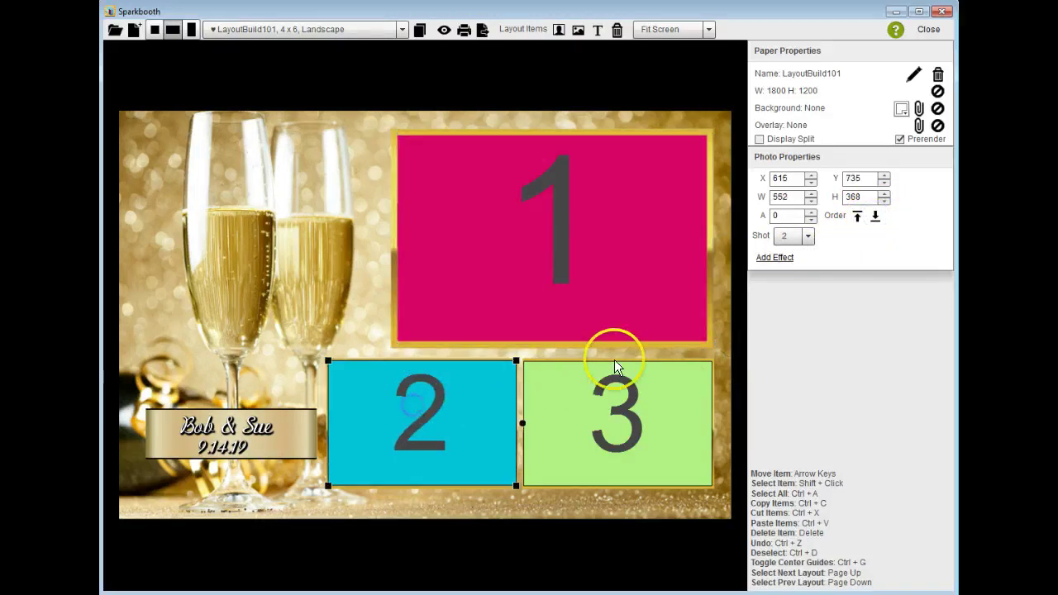
left_click(875, 217)
left_click(636, 396)
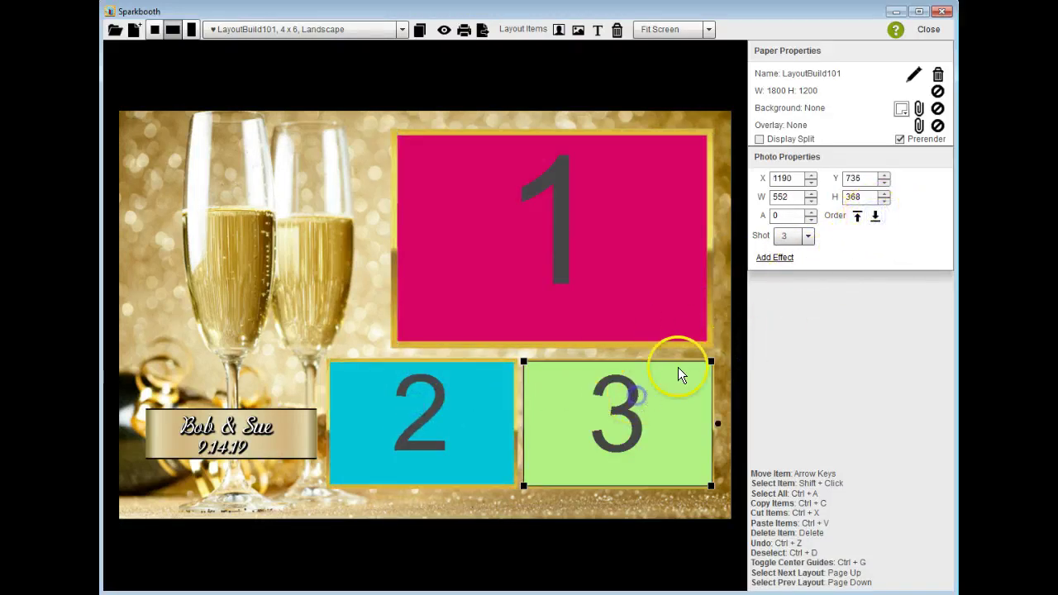
left_click(876, 217)
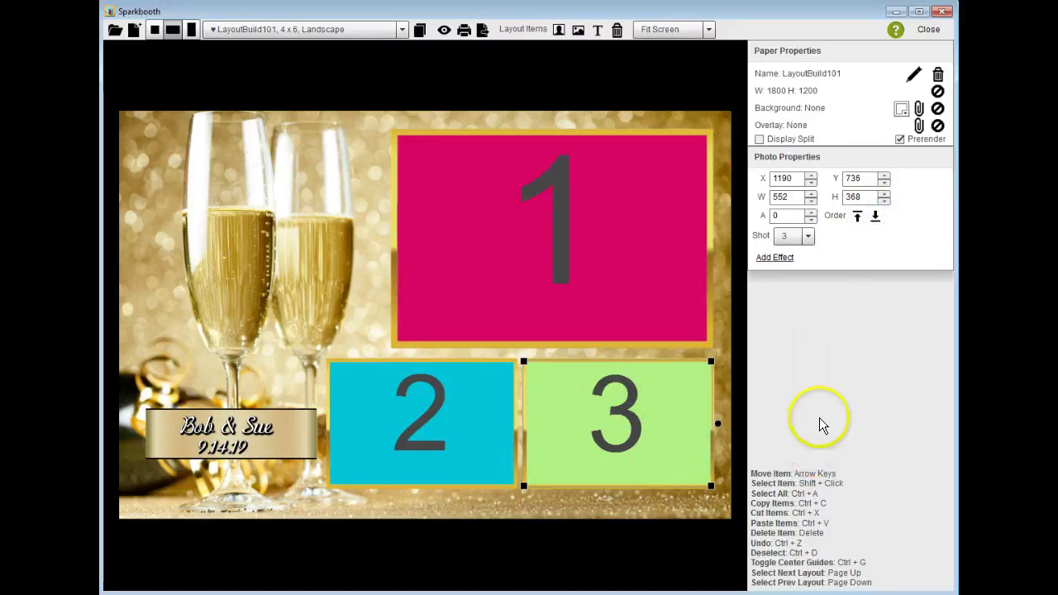